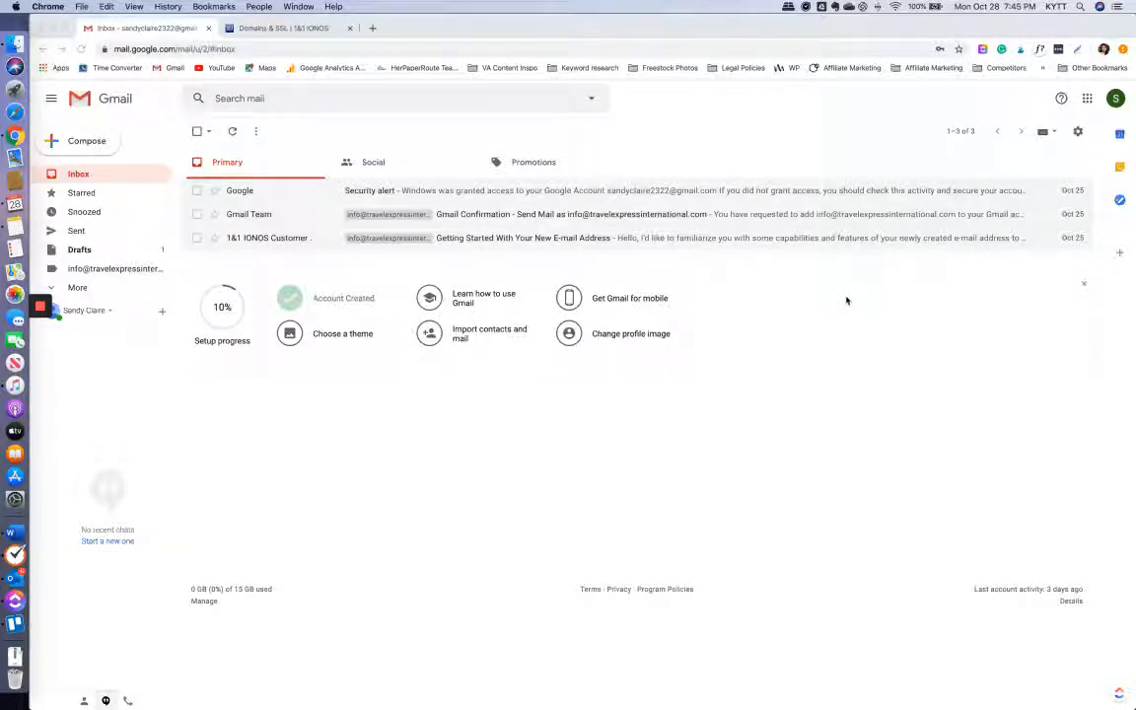
- Compose a new message, dismiss the notification, and set the From address to the travelexpressinternational.com business address
click(100, 155)
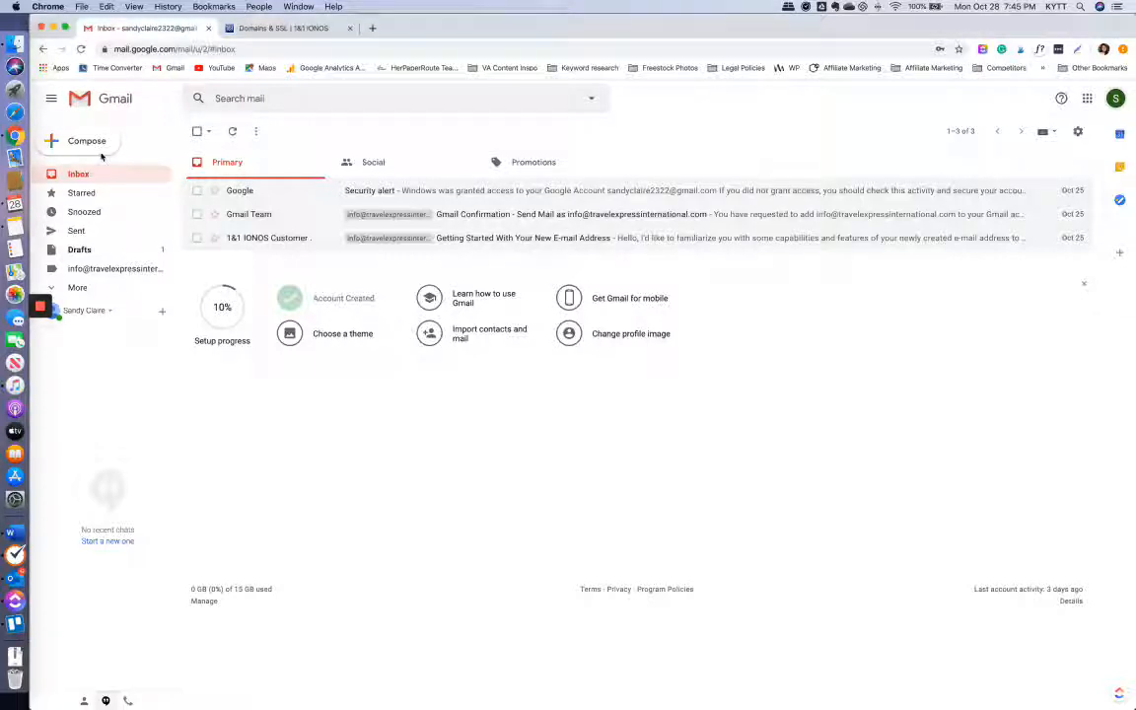
click(101, 154)
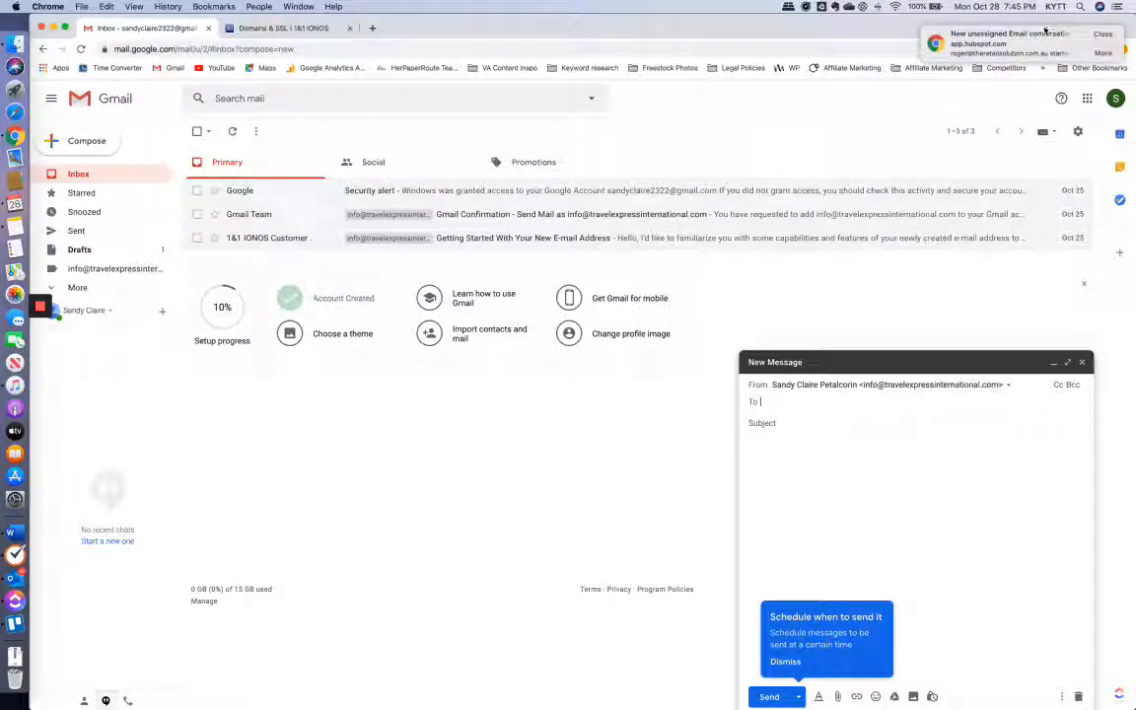
mouse_move(1105, 56)
click(1103, 35)
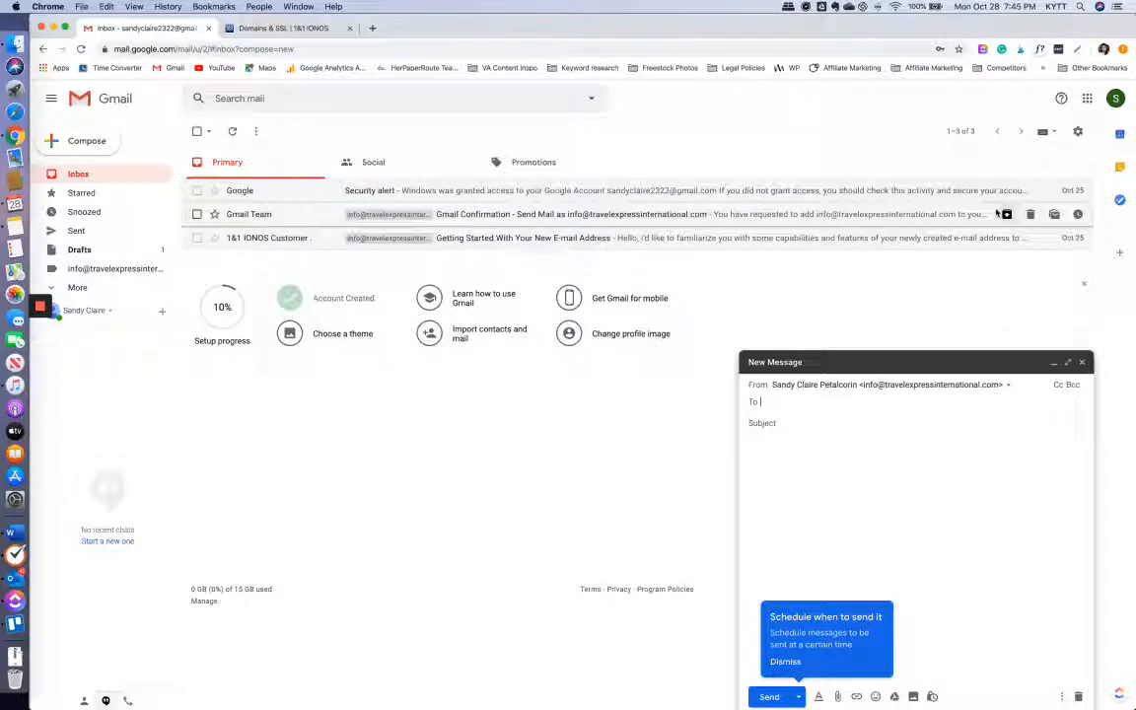
click(859, 387)
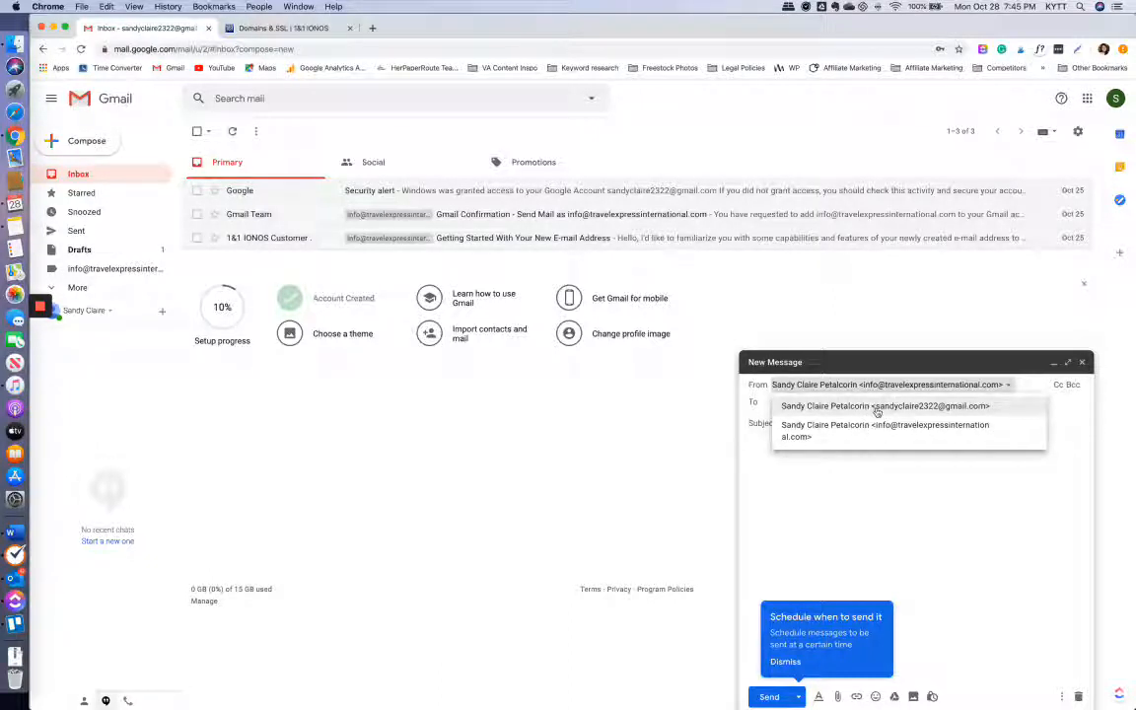
click(873, 406)
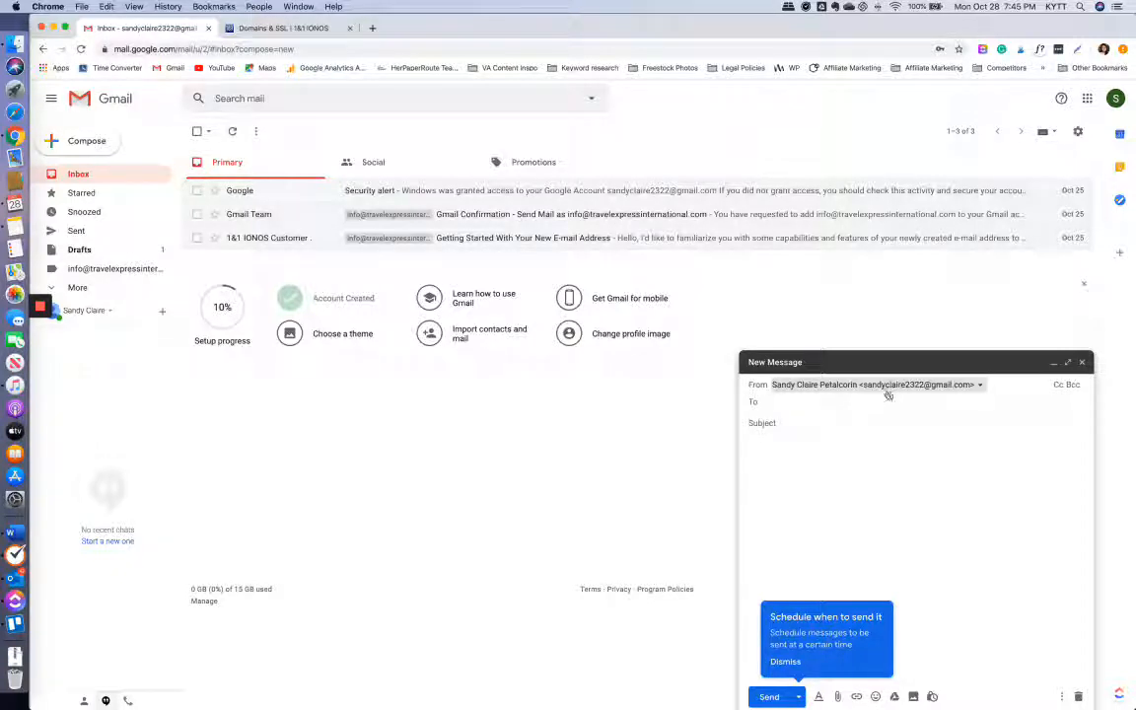
click(888, 391)
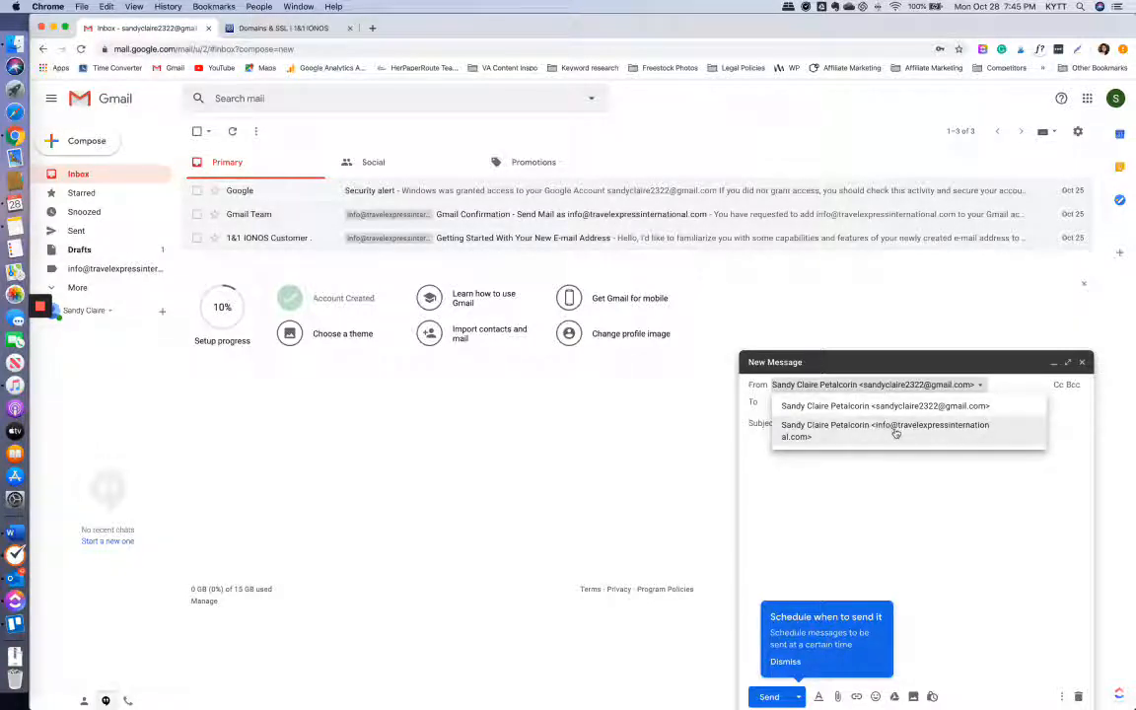
click(895, 432)
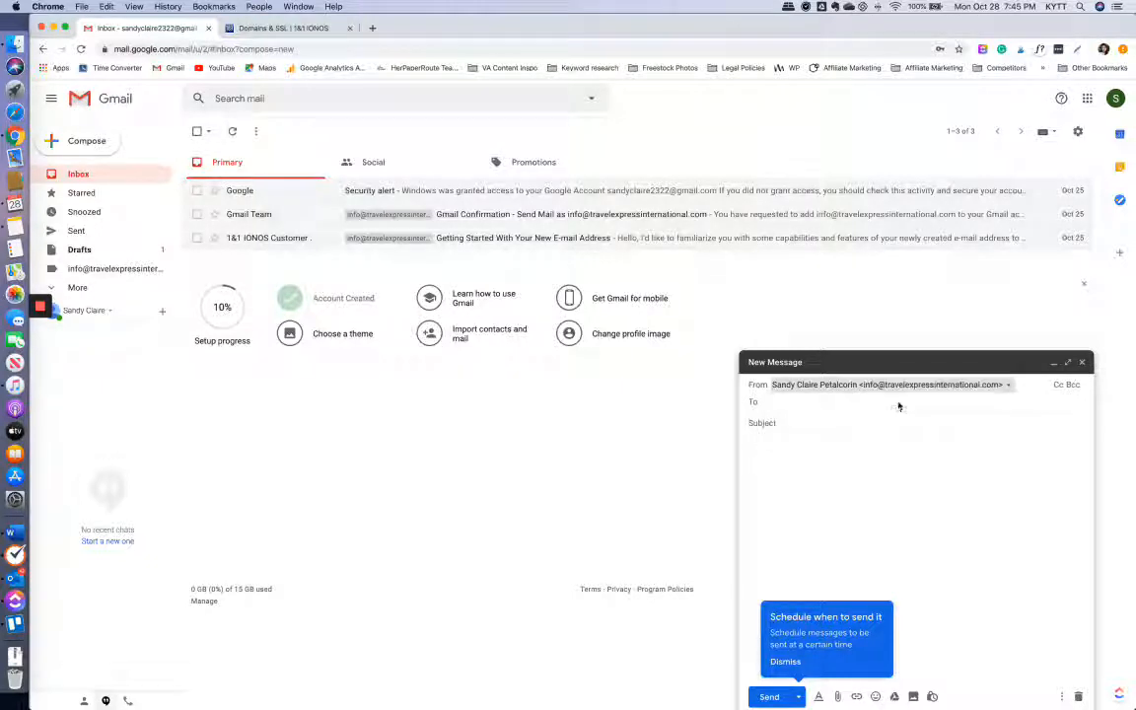
- Open the From dropdown to show both available sender addresses
click(898, 388)
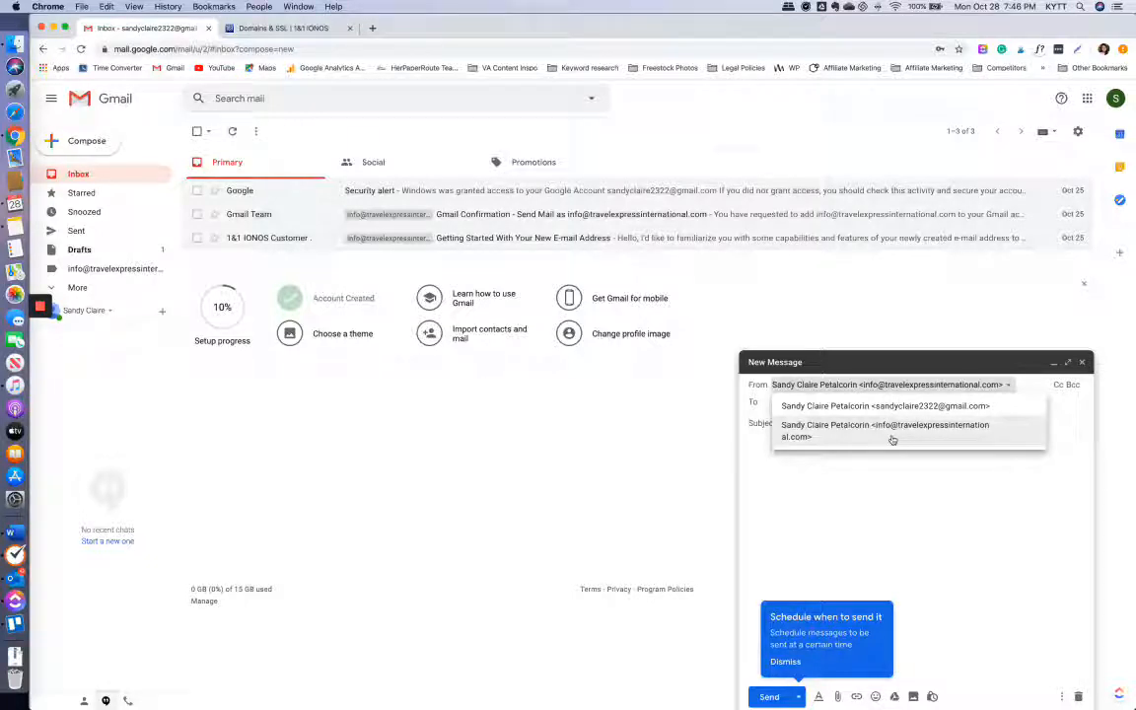
- Close the sender list and switch to the 1&1 IONOS Domains & SSL tab
click(873, 476)
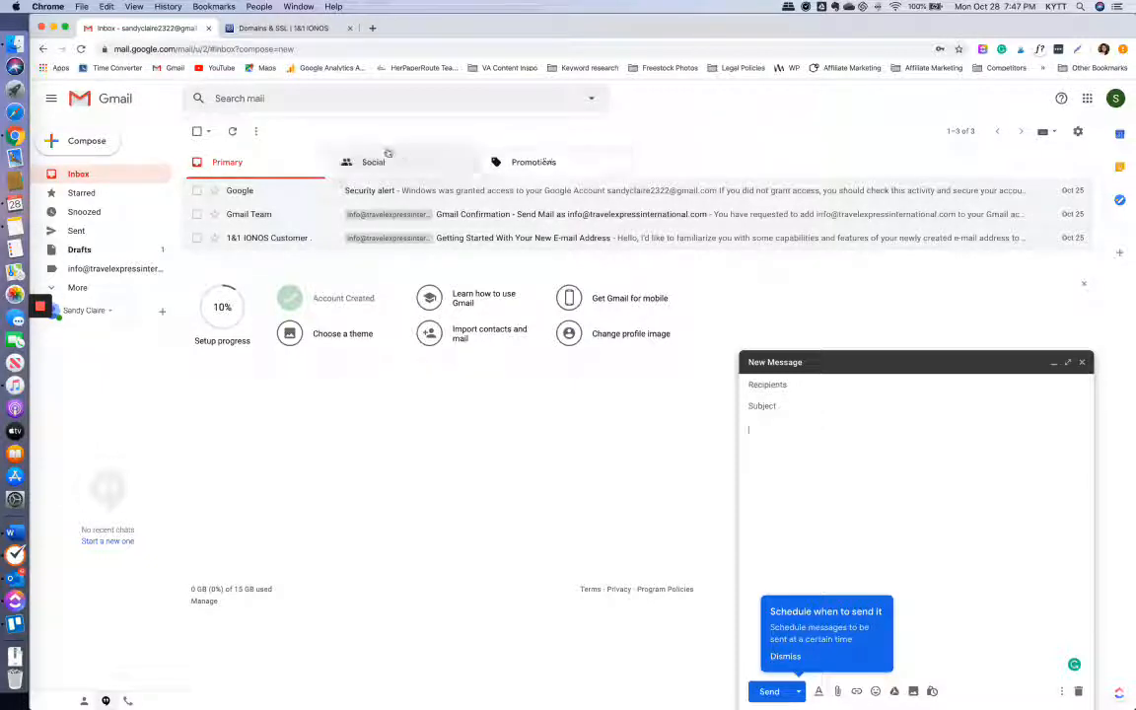
click(282, 28)
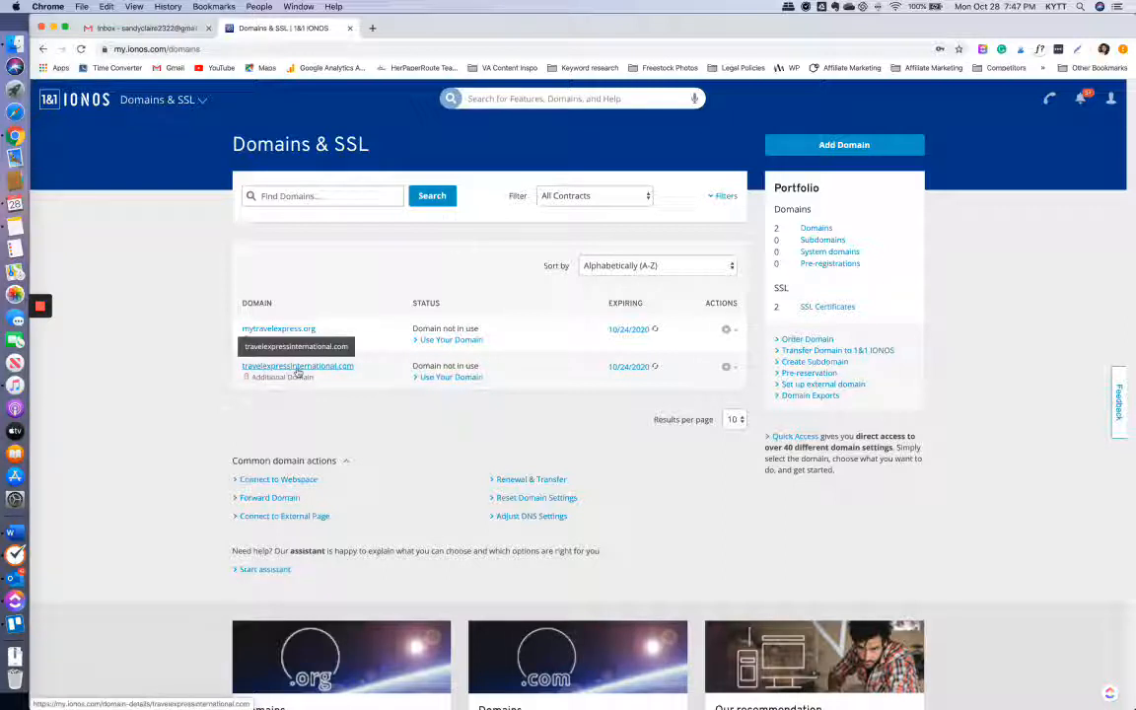
click(123, 29)
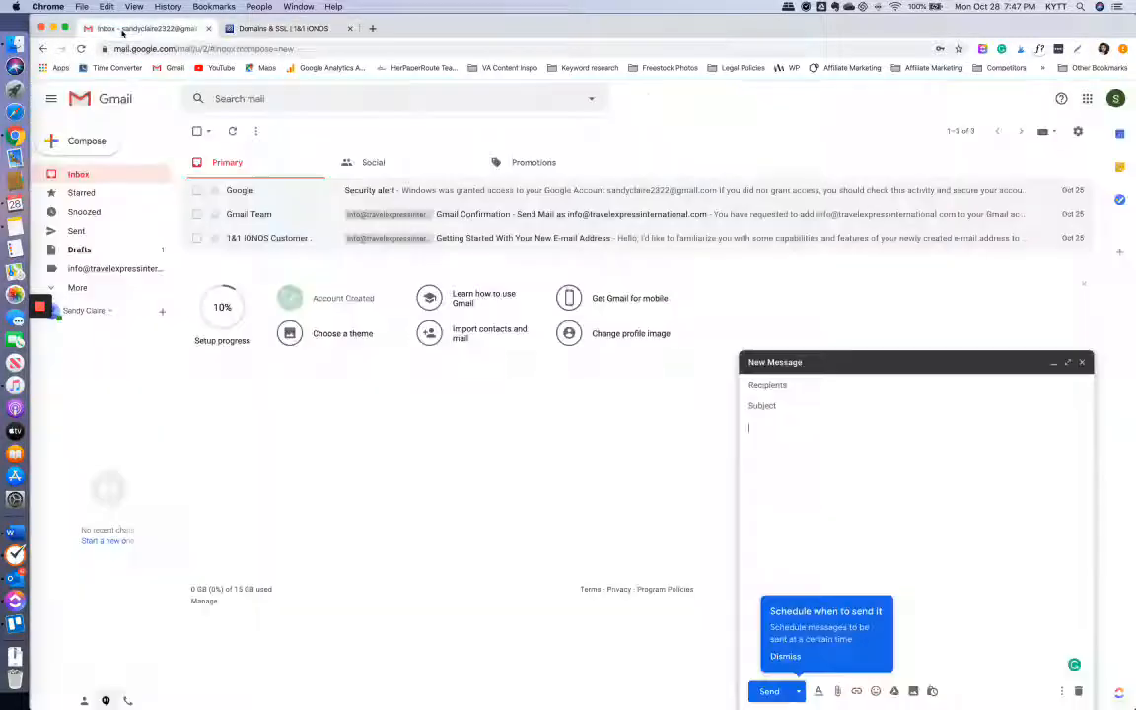
click(810, 385)
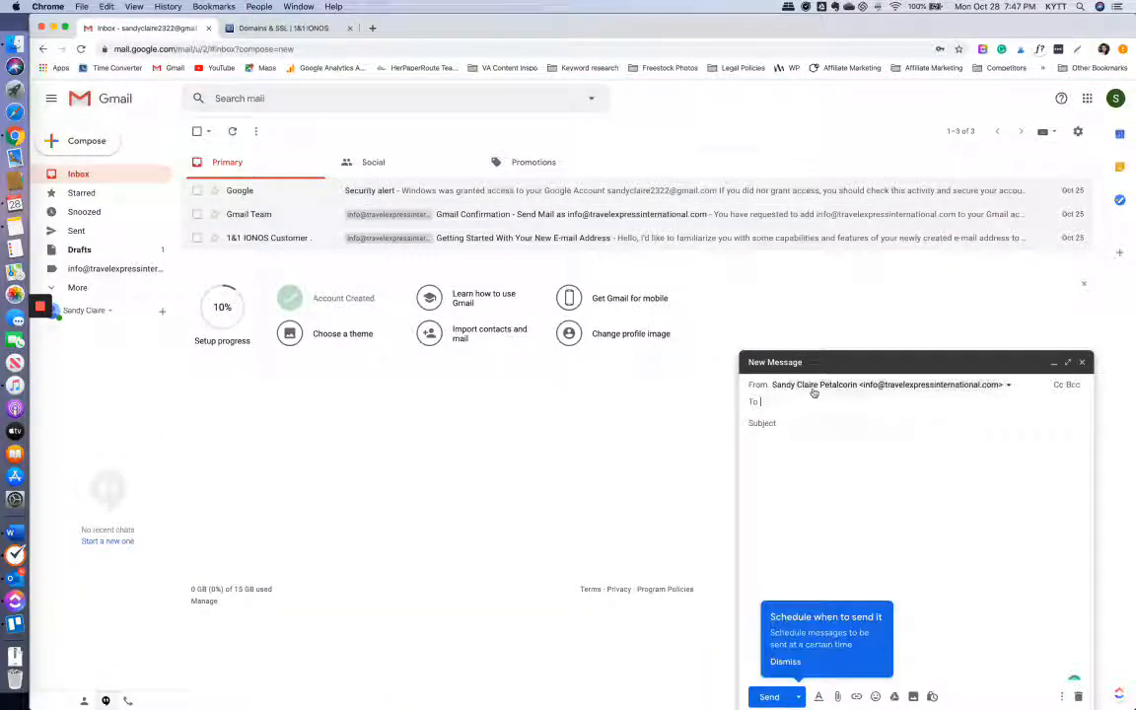
click(875, 387)
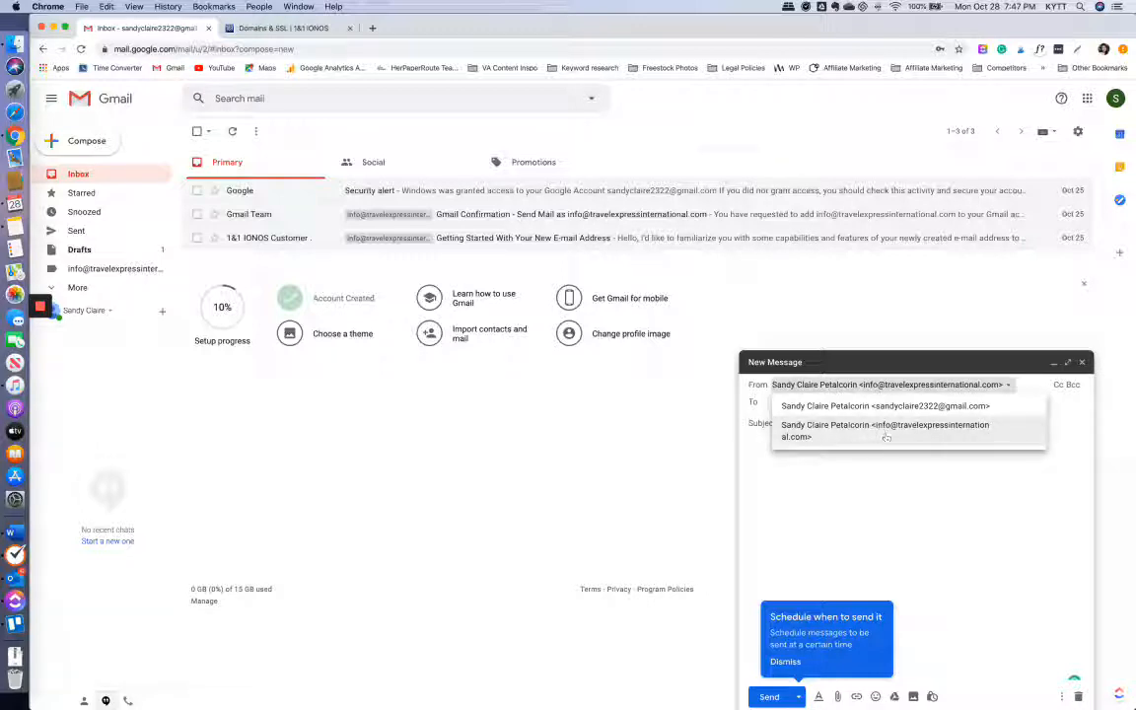
click(881, 432)
click(279, 27)
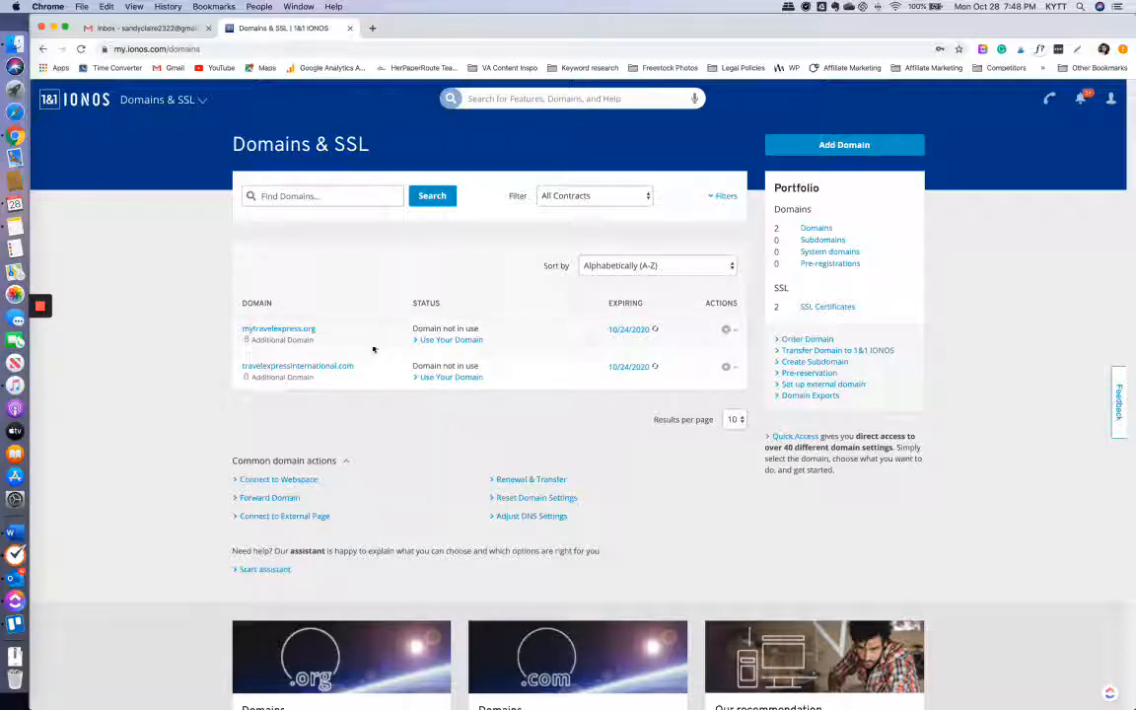
- Open the mytravelexpress.org domain and begin creating an email address on it
click(306, 332)
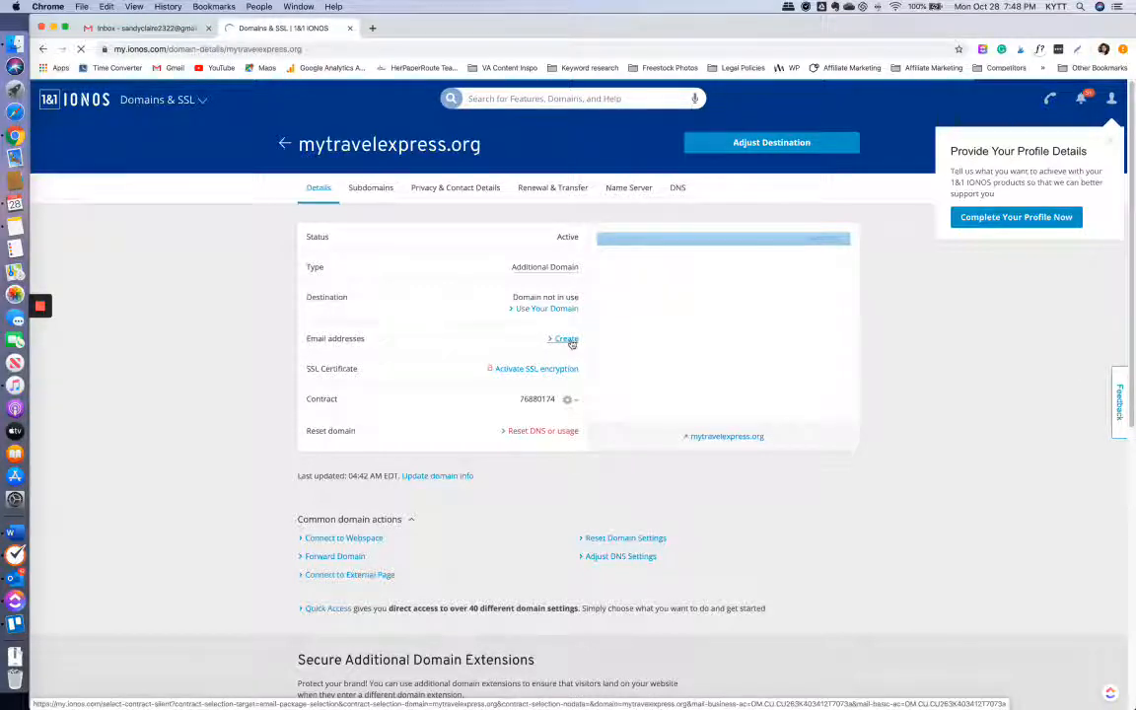
click(571, 341)
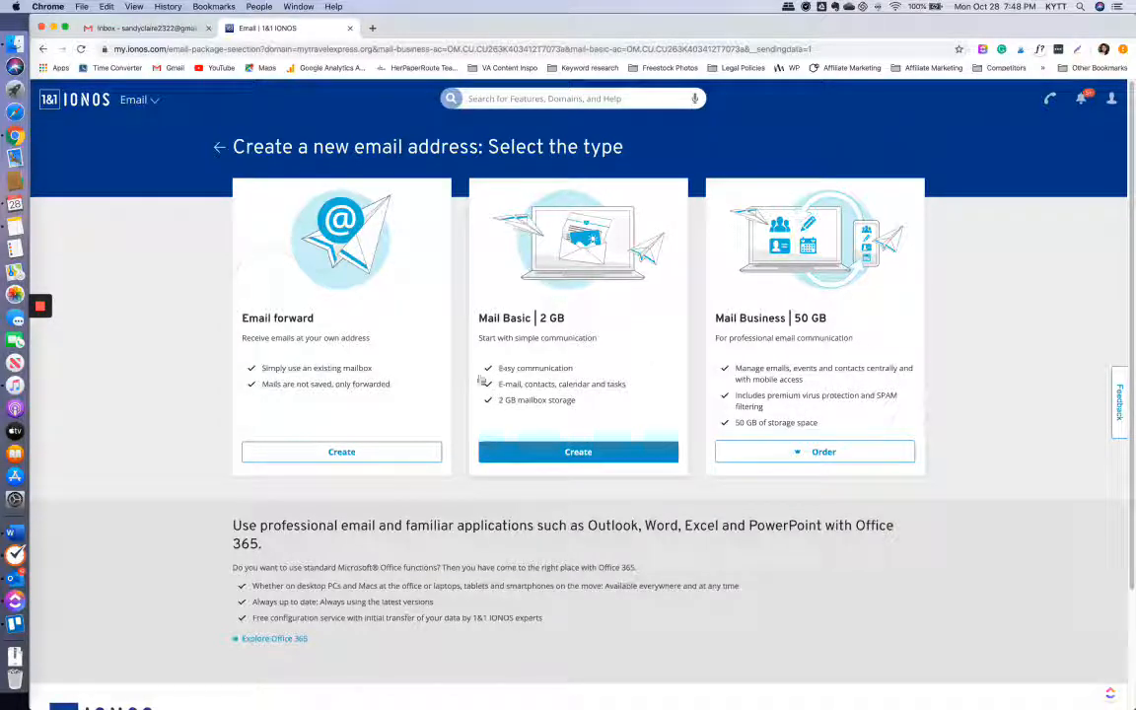
click(550, 453)
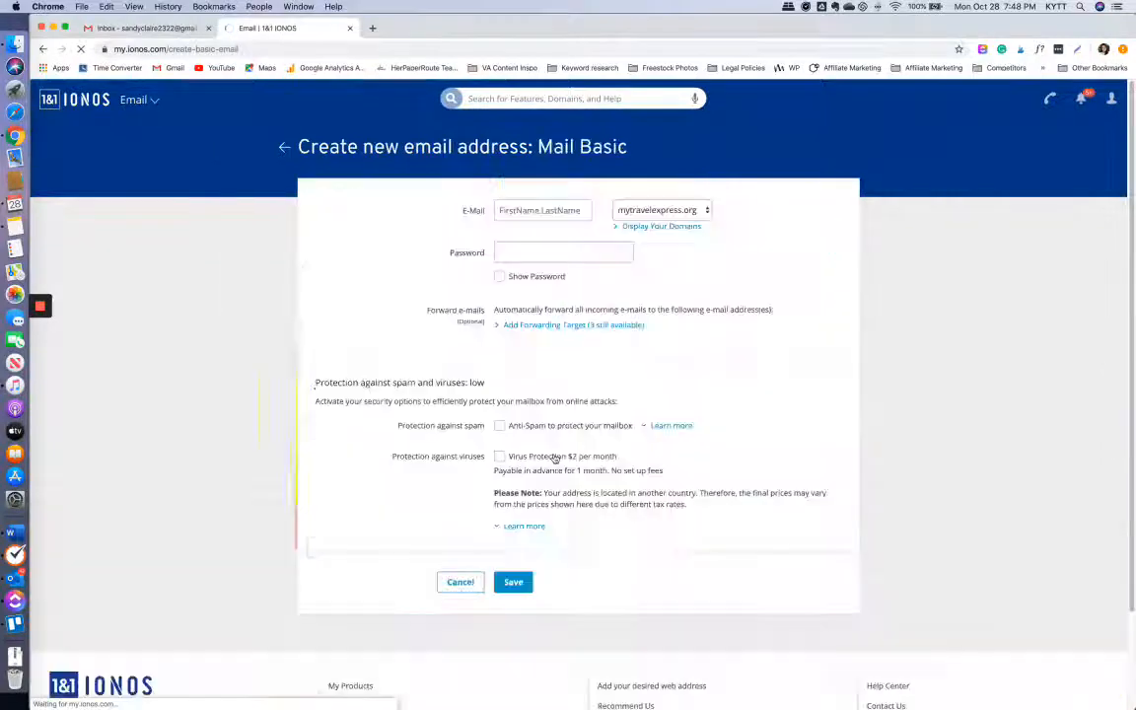
click(543, 205)
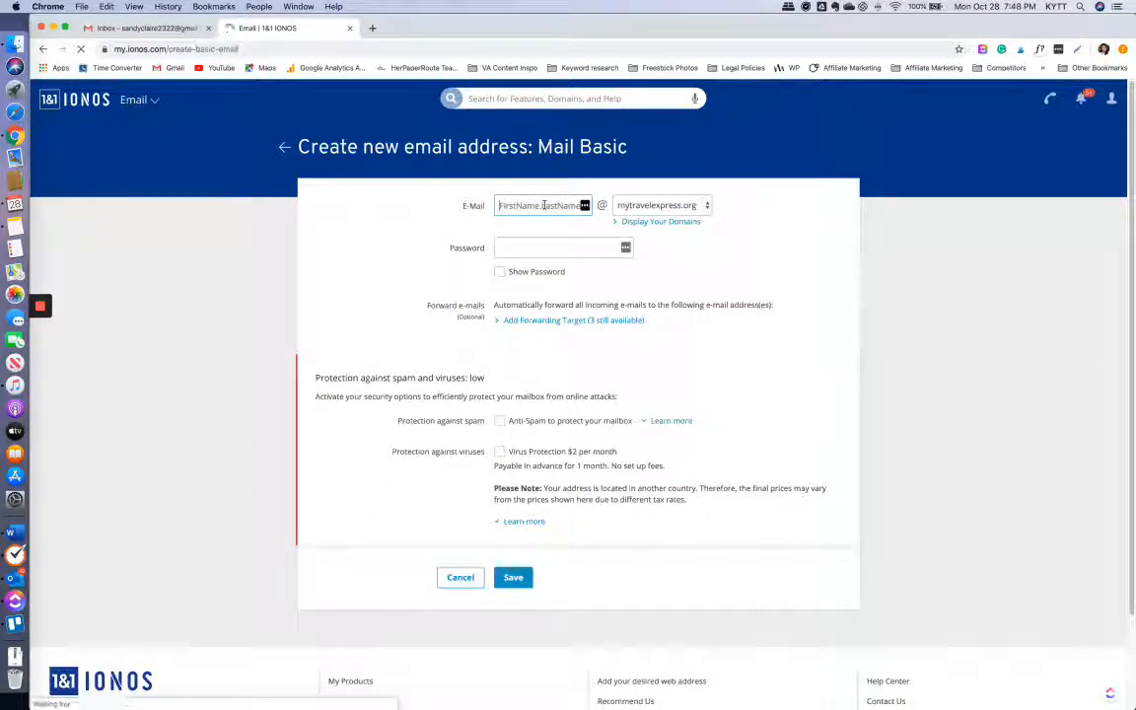
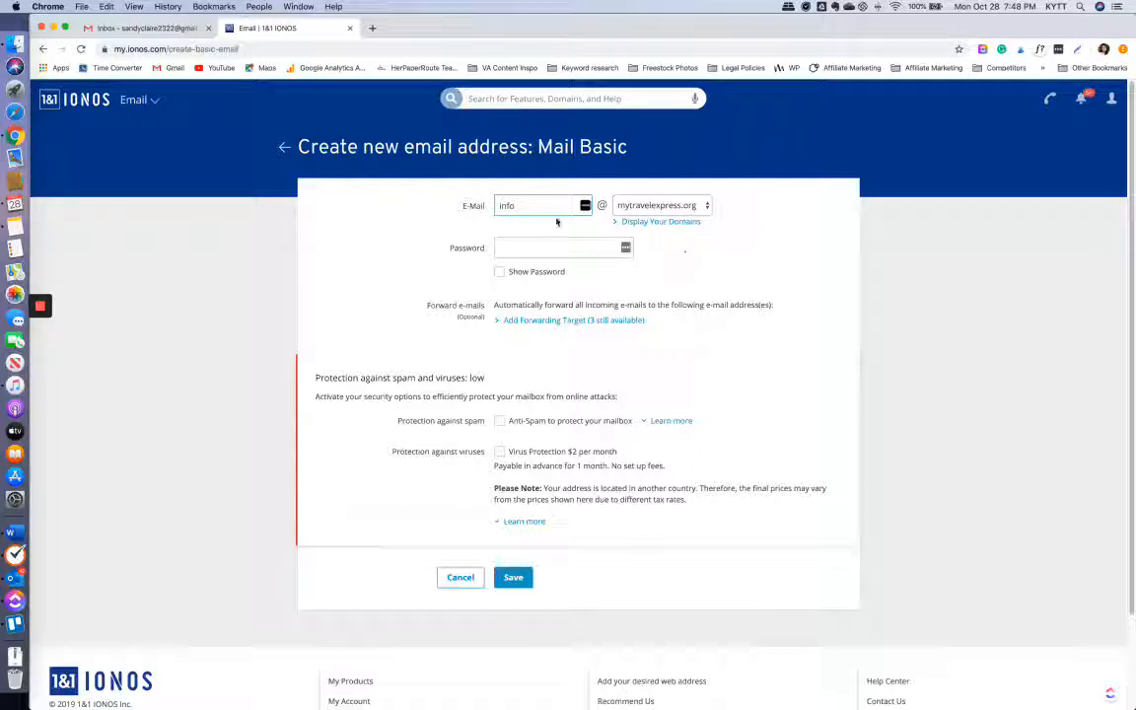
click(563, 248)
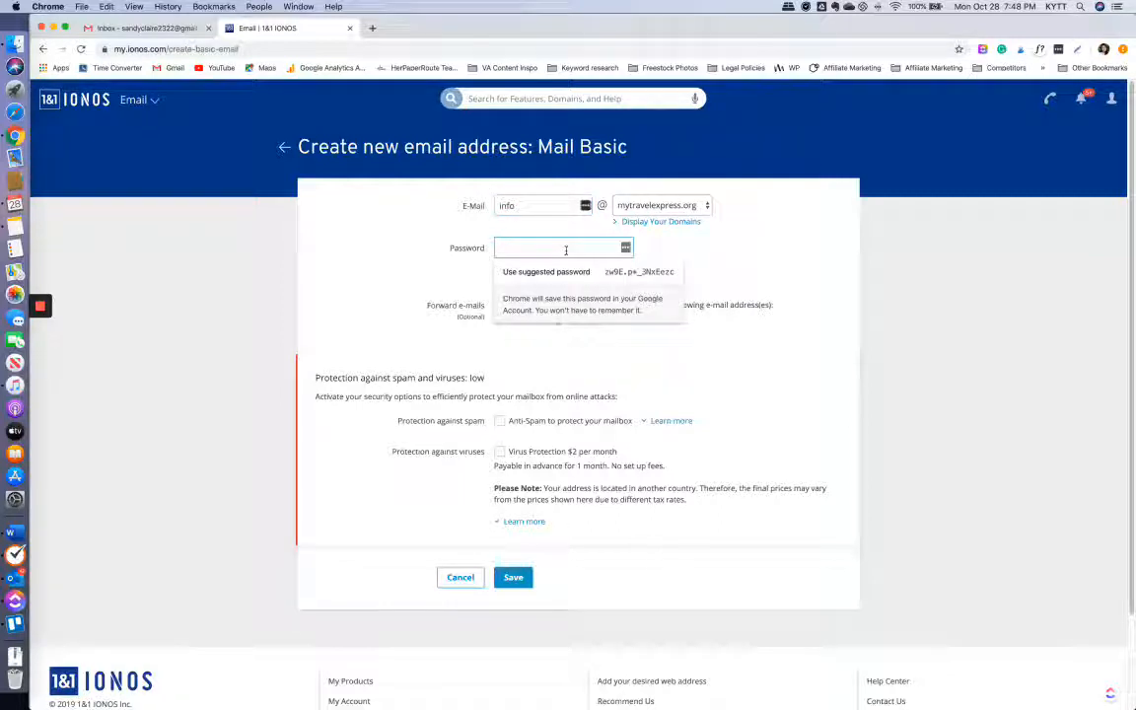
text(a)
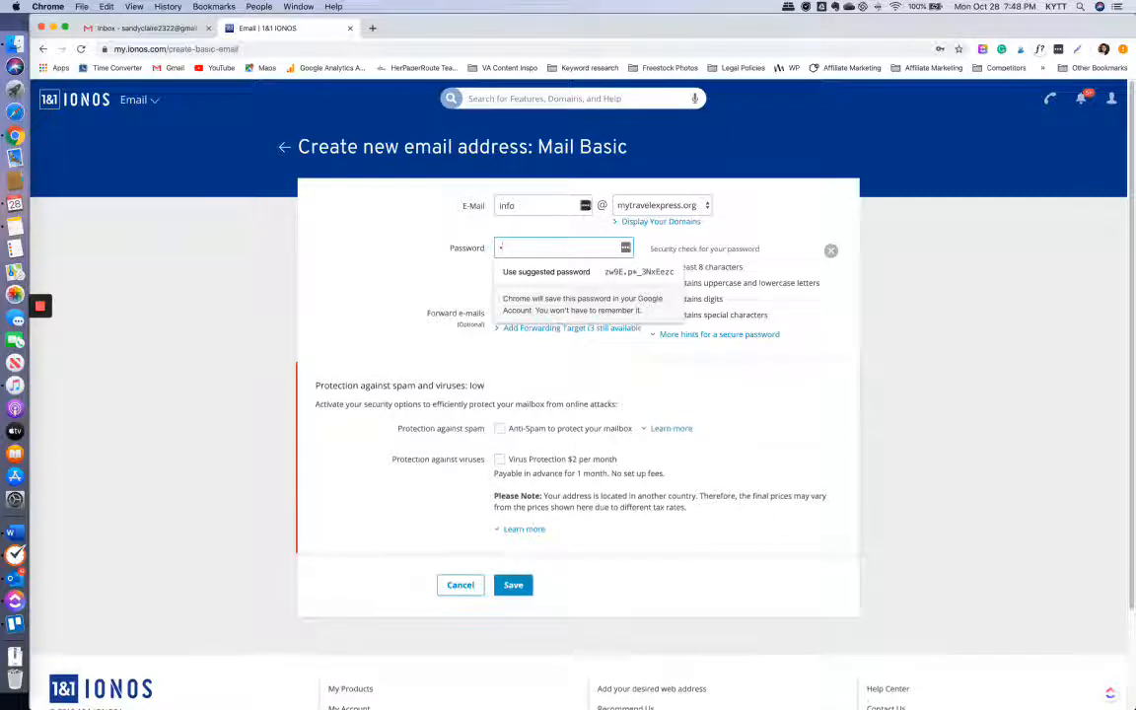
text(••••••••)
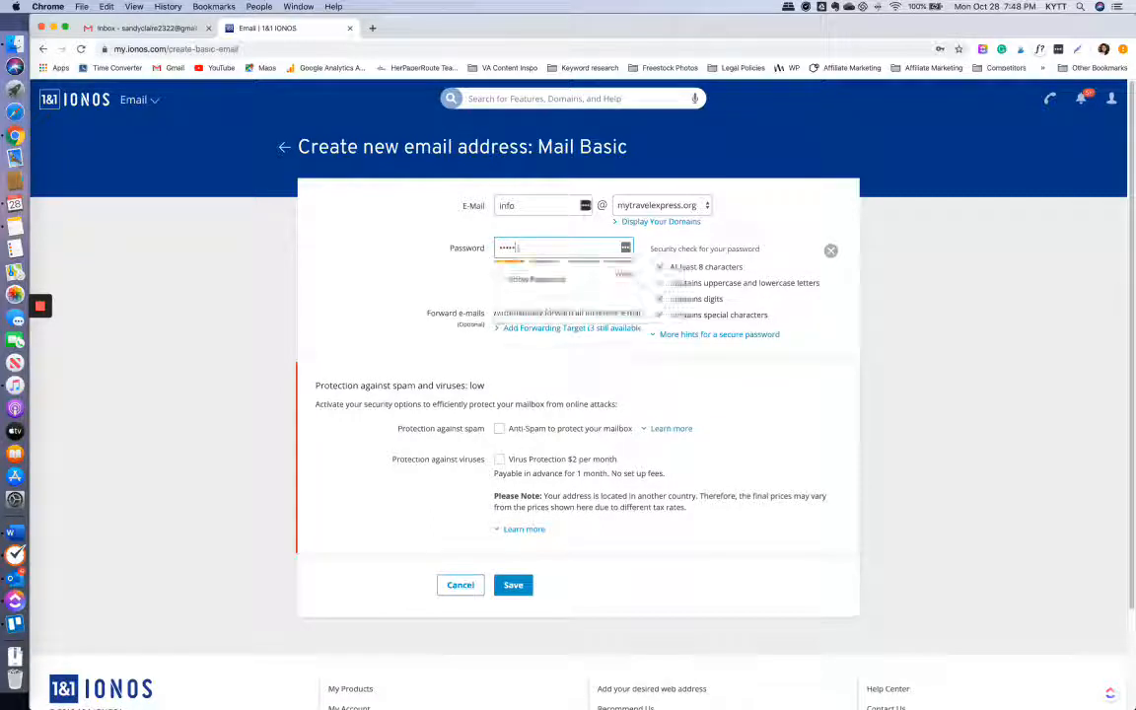
click(396, 295)
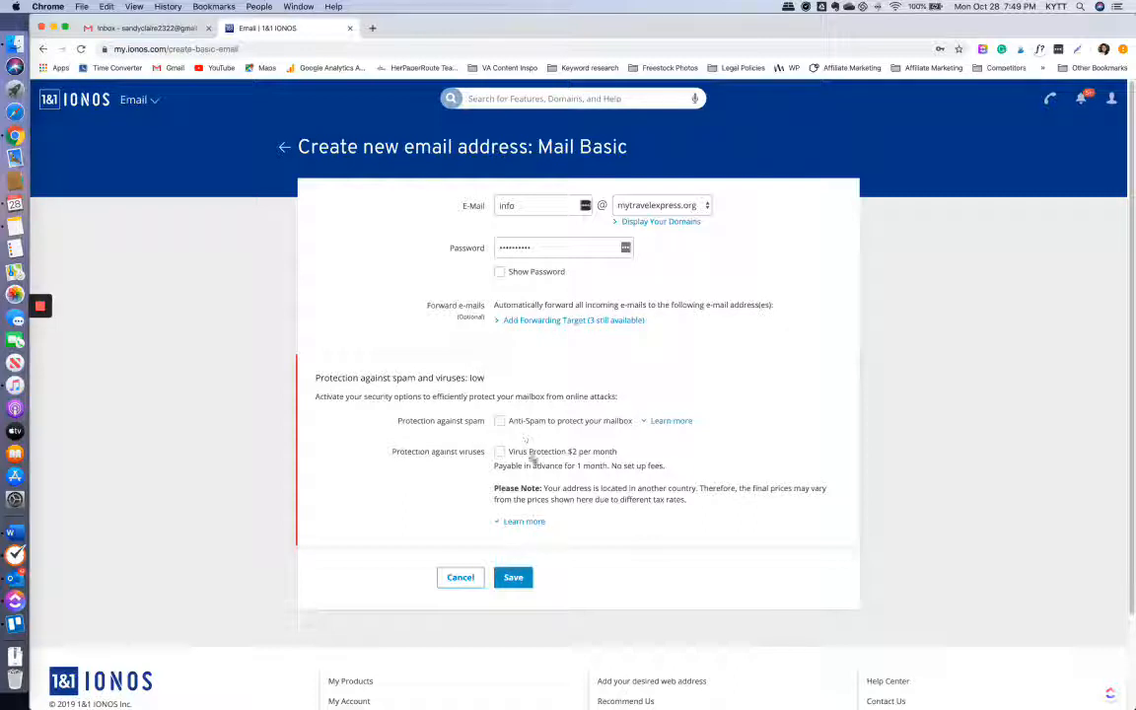
click(499, 421)
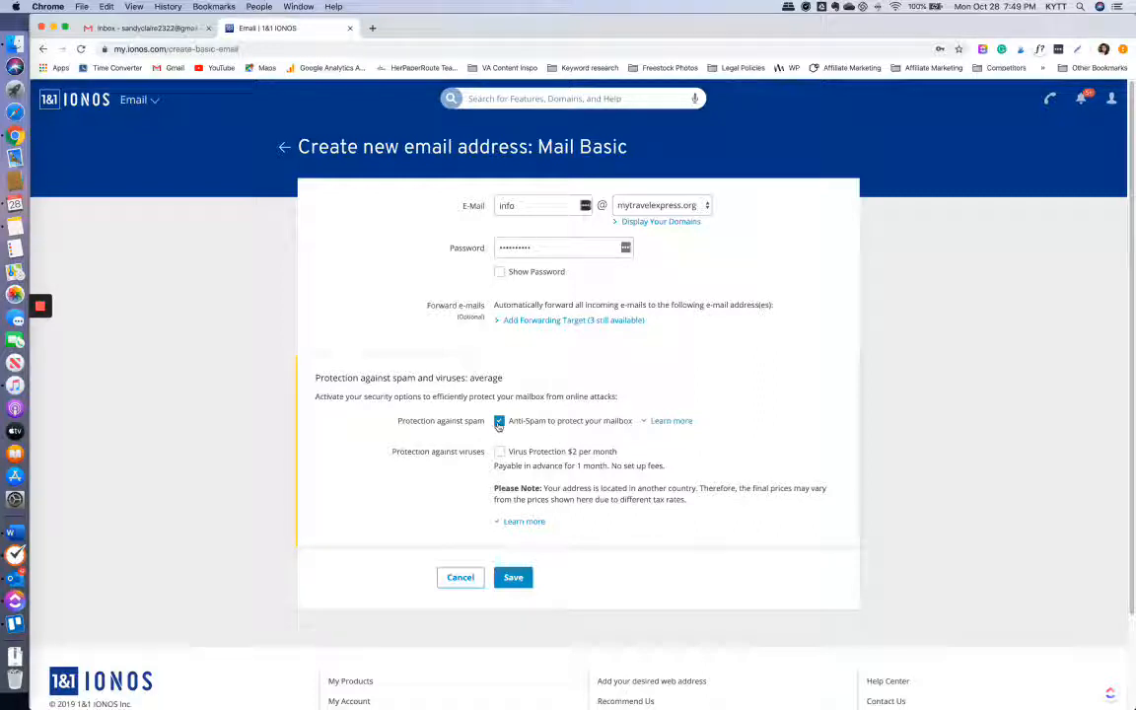
click(513, 579)
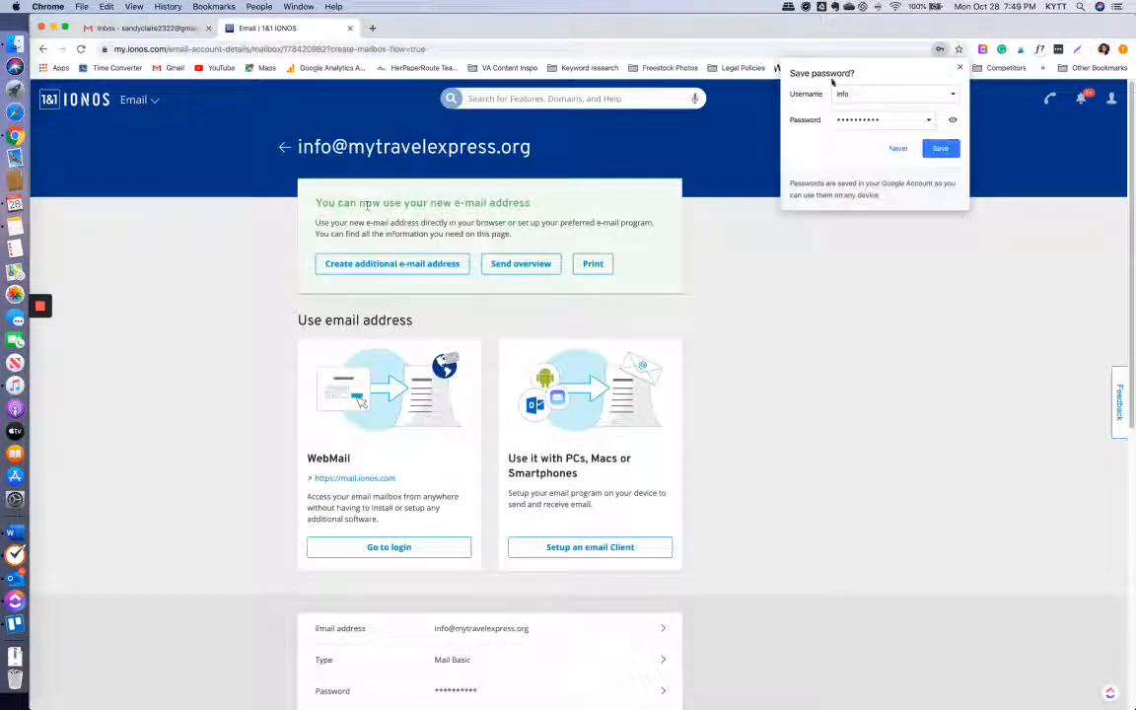
- Log in to IONOS Webmail for the new mailbox with its password
click(959, 68)
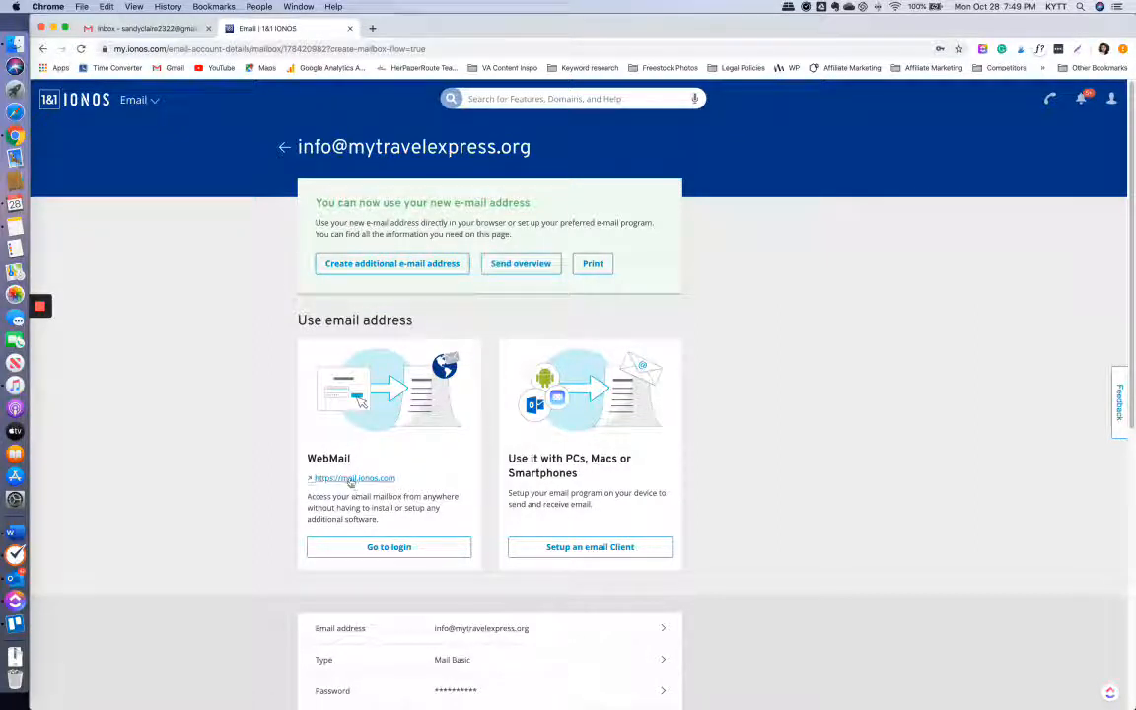
click(371, 548)
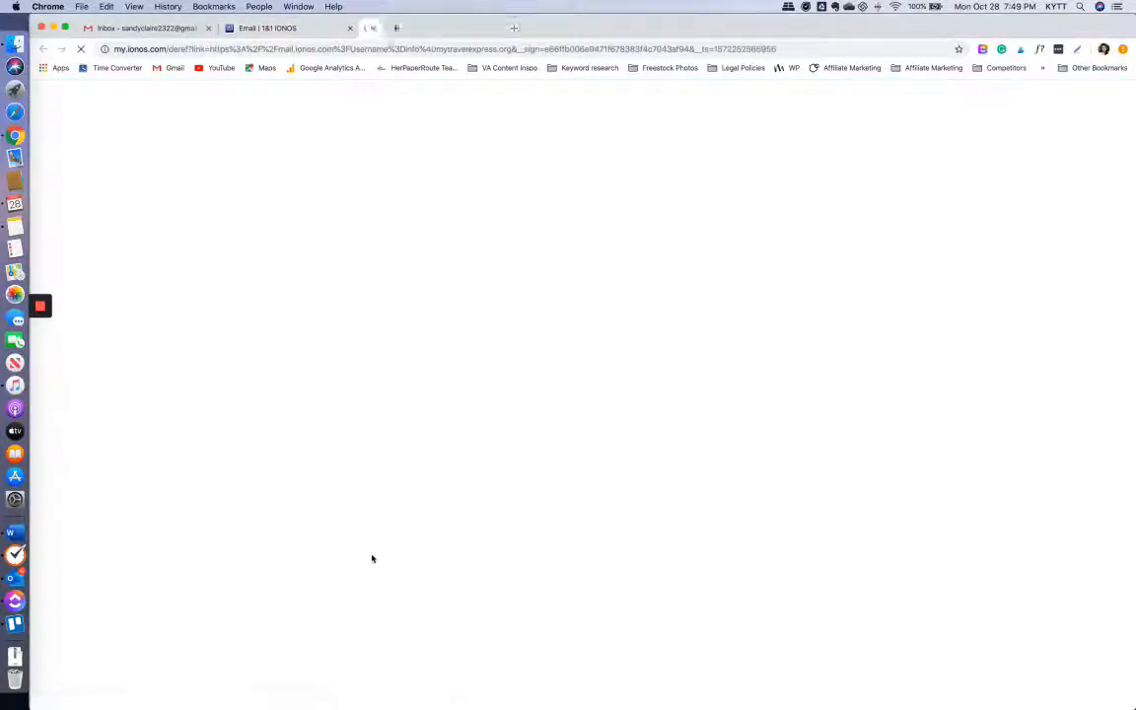
click(311, 29)
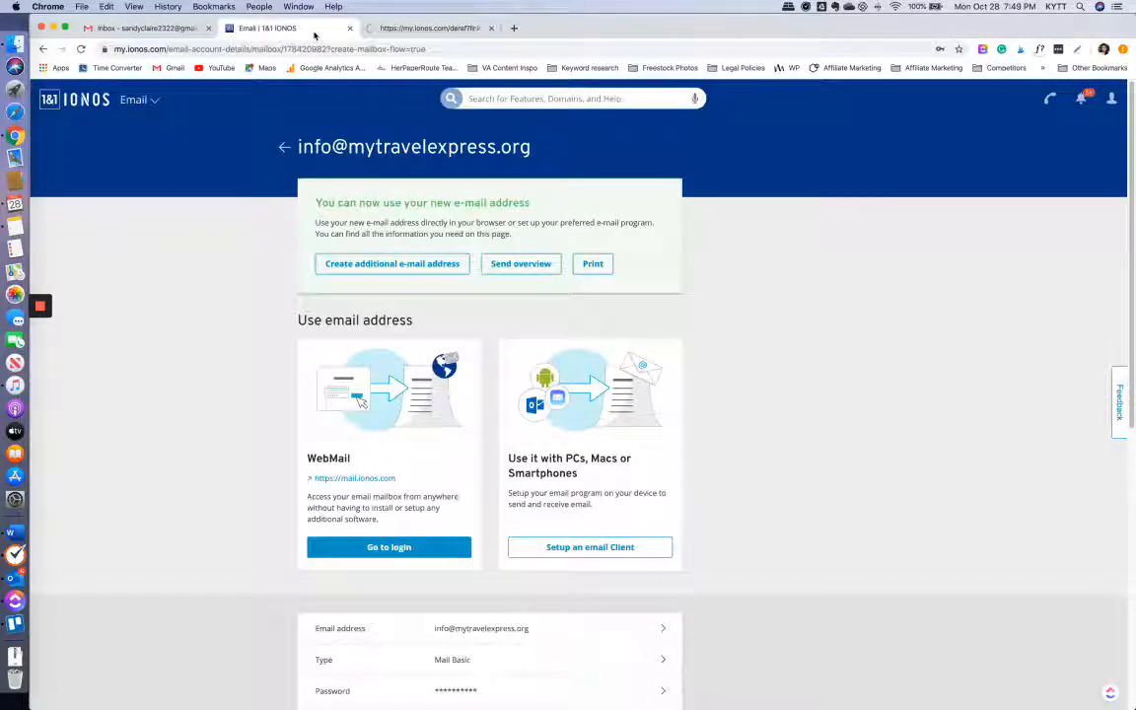
click(403, 29)
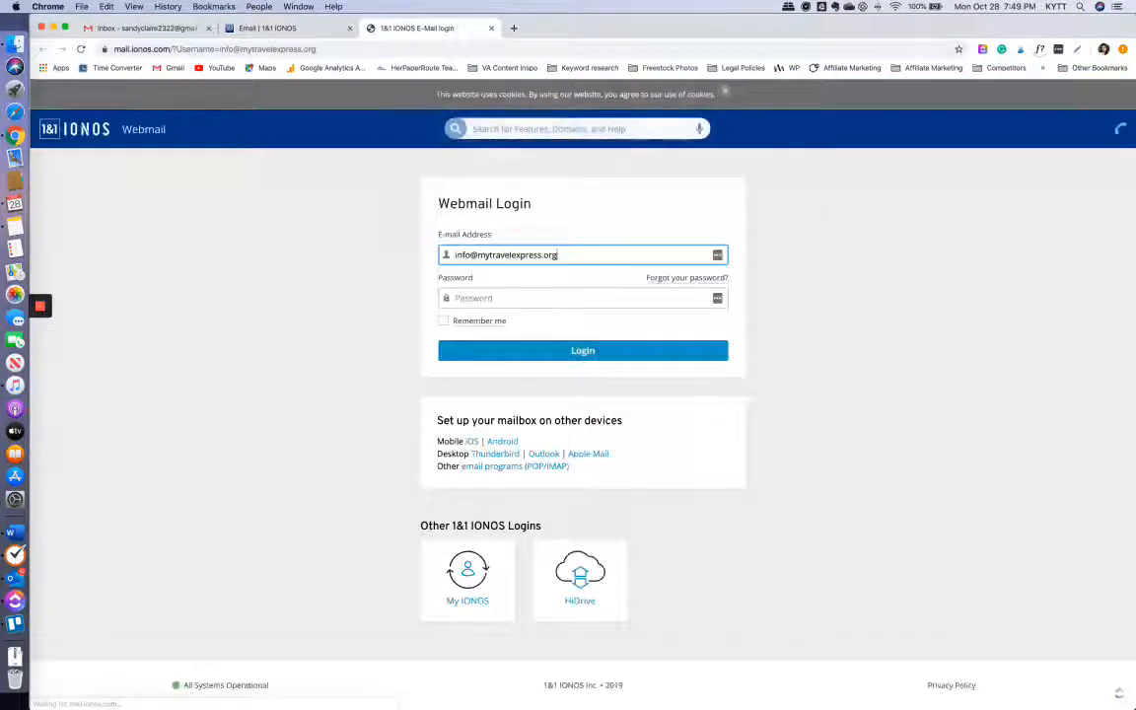
click(491, 298)
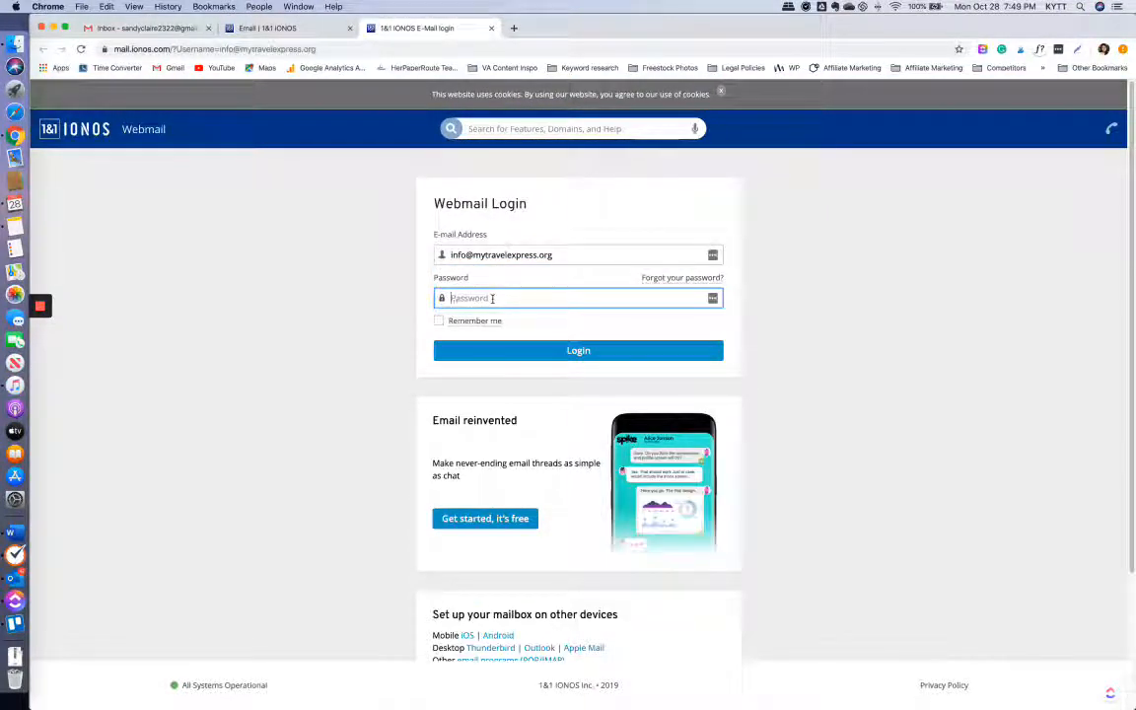
text(•)
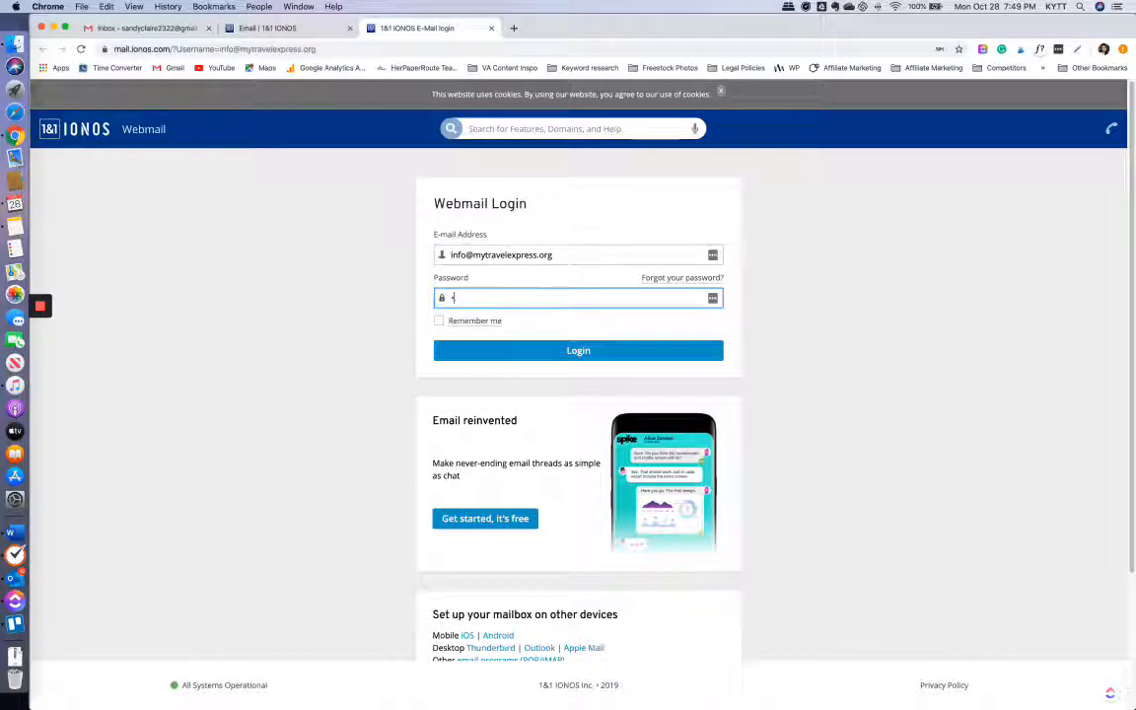
text(•)
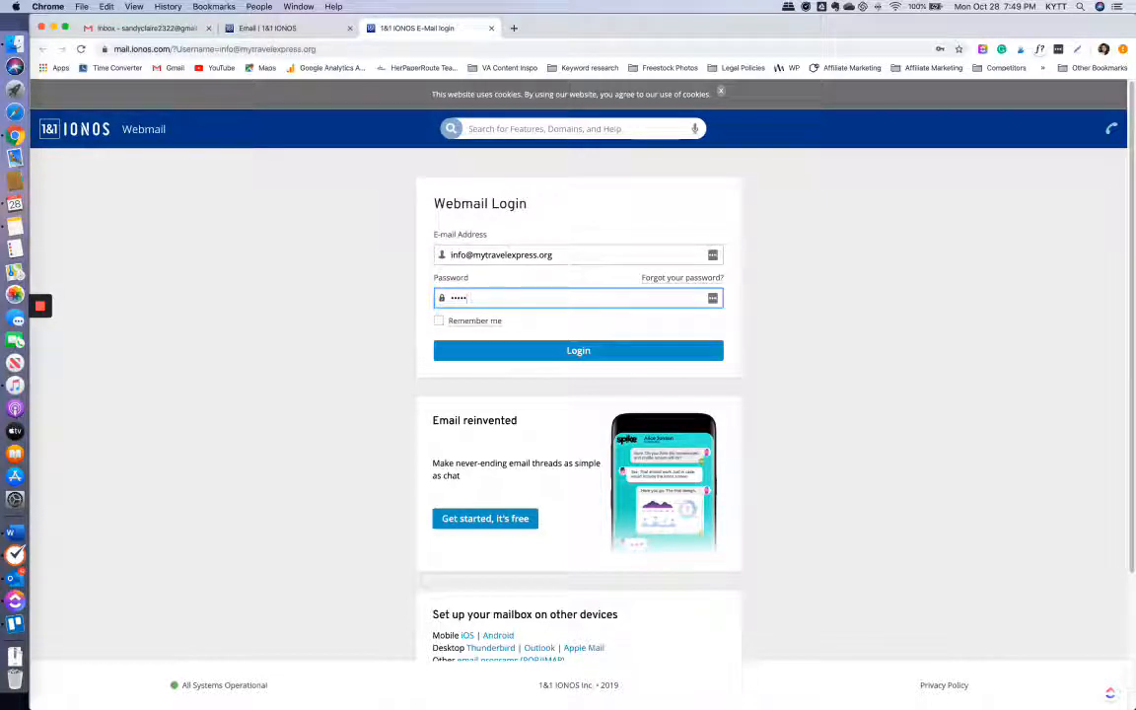
text(••••••••)
click(493, 357)
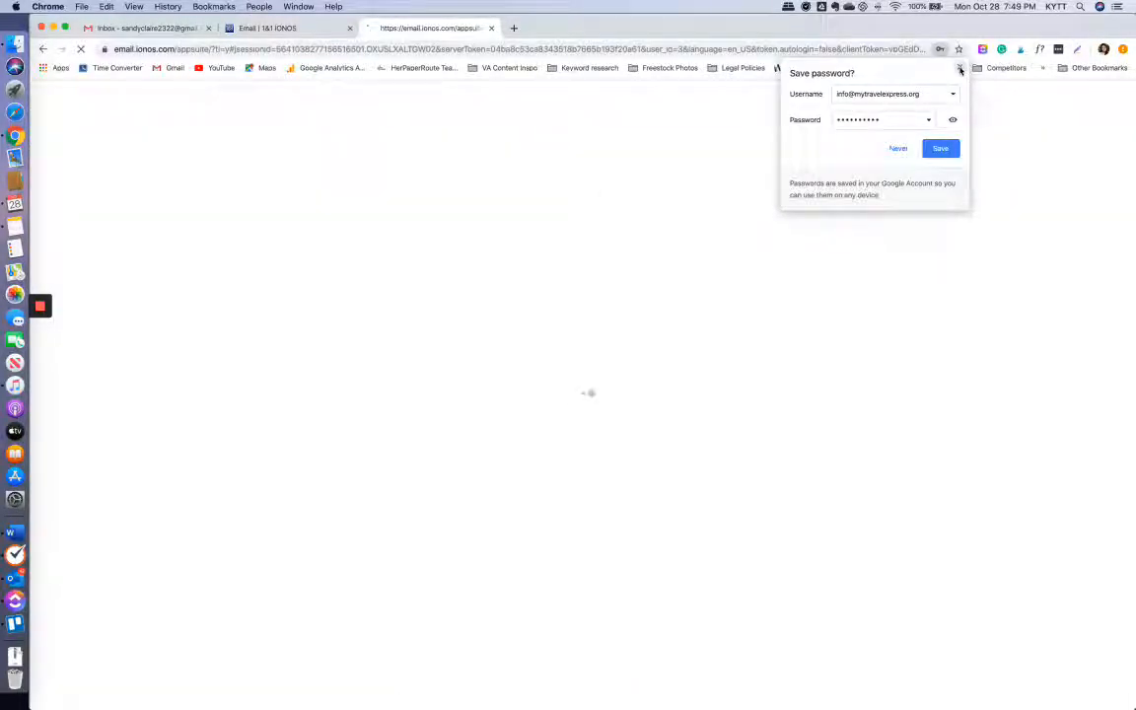
- Save the account holder's first and last name as contact data and close the welcome tour
click(960, 70)
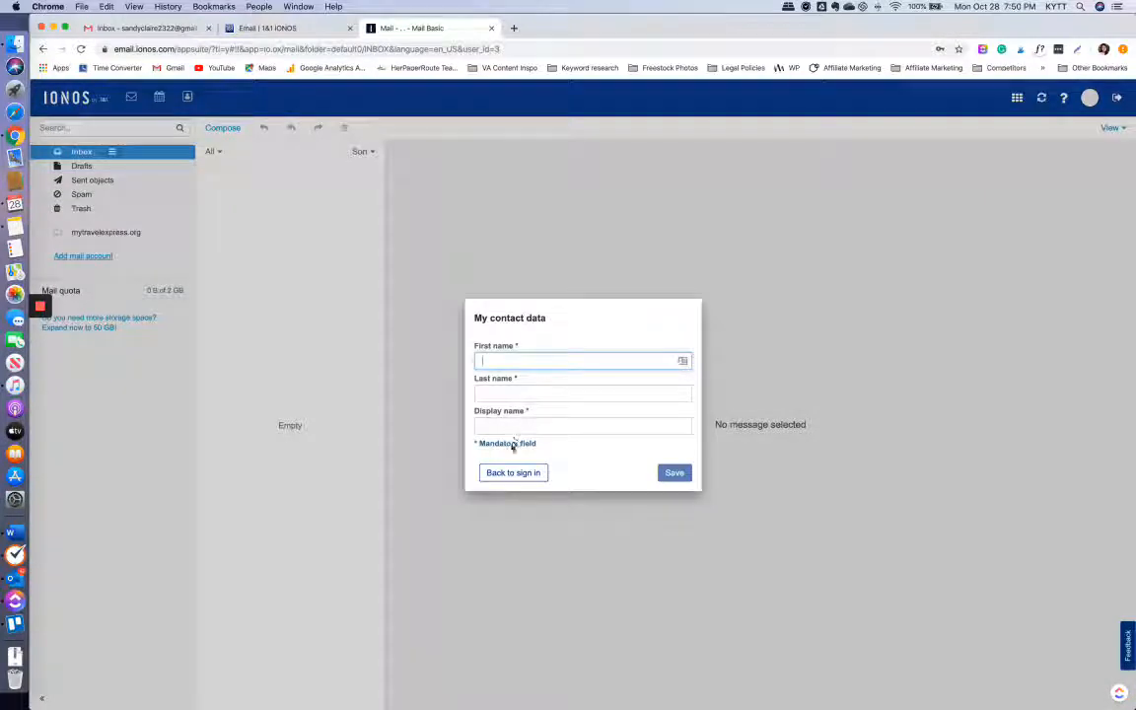
key(Tab)
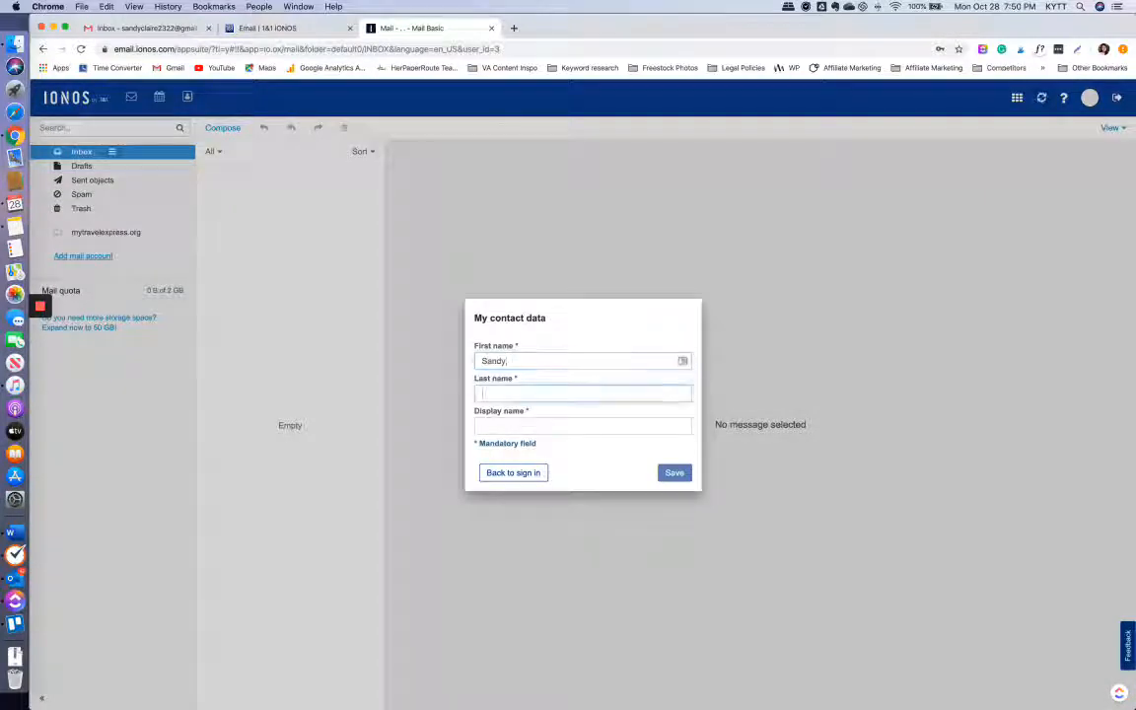
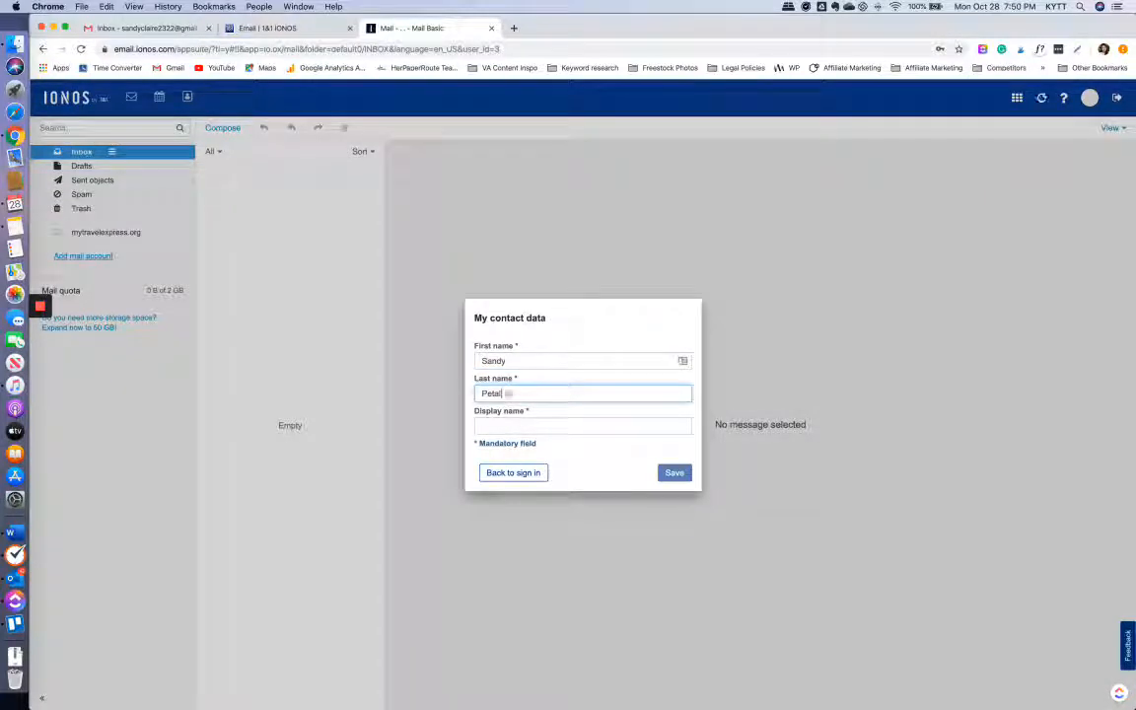
key(Tab)
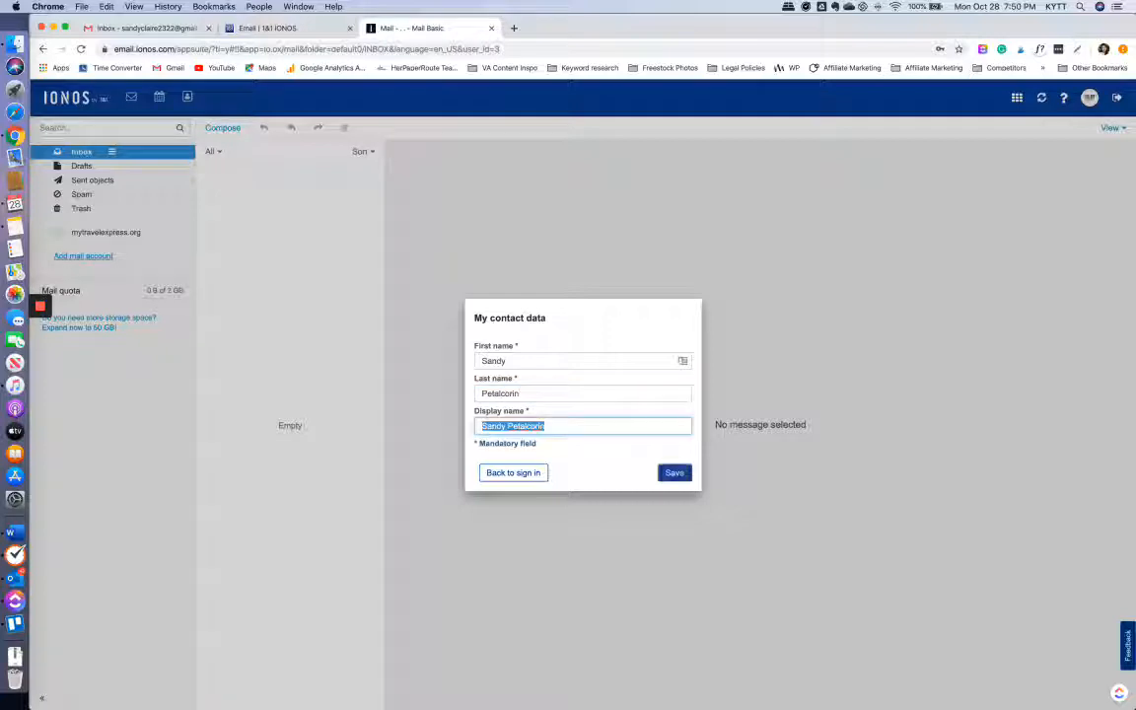
click(674, 474)
click(667, 434)
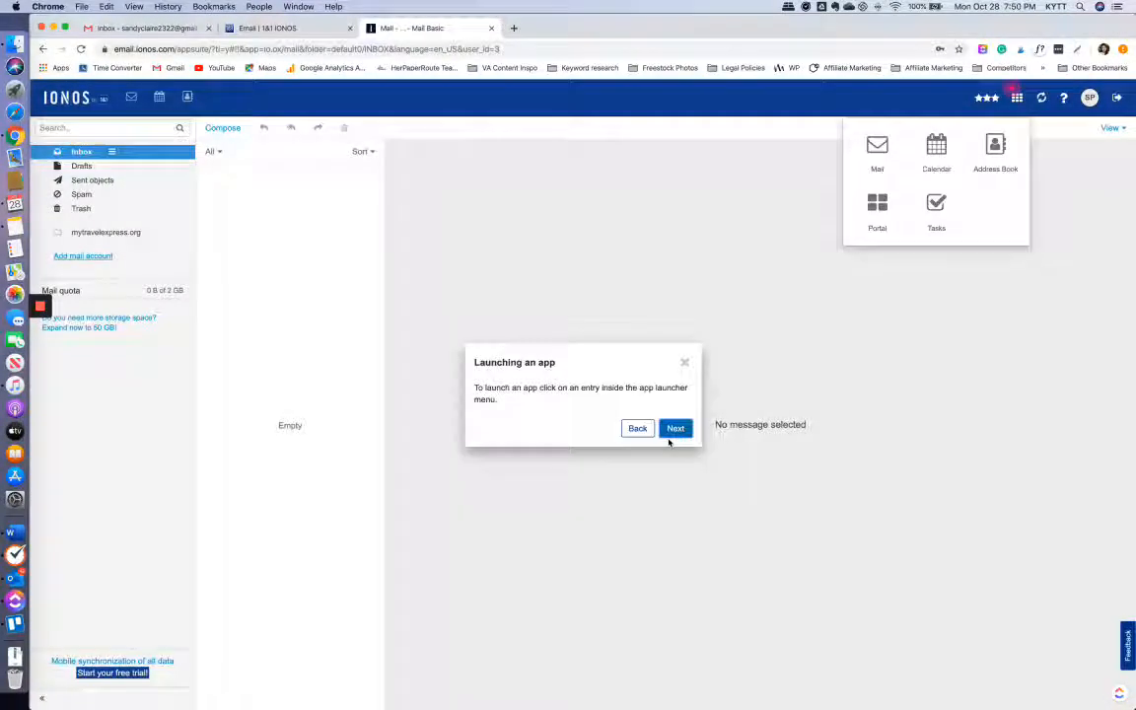
click(684, 363)
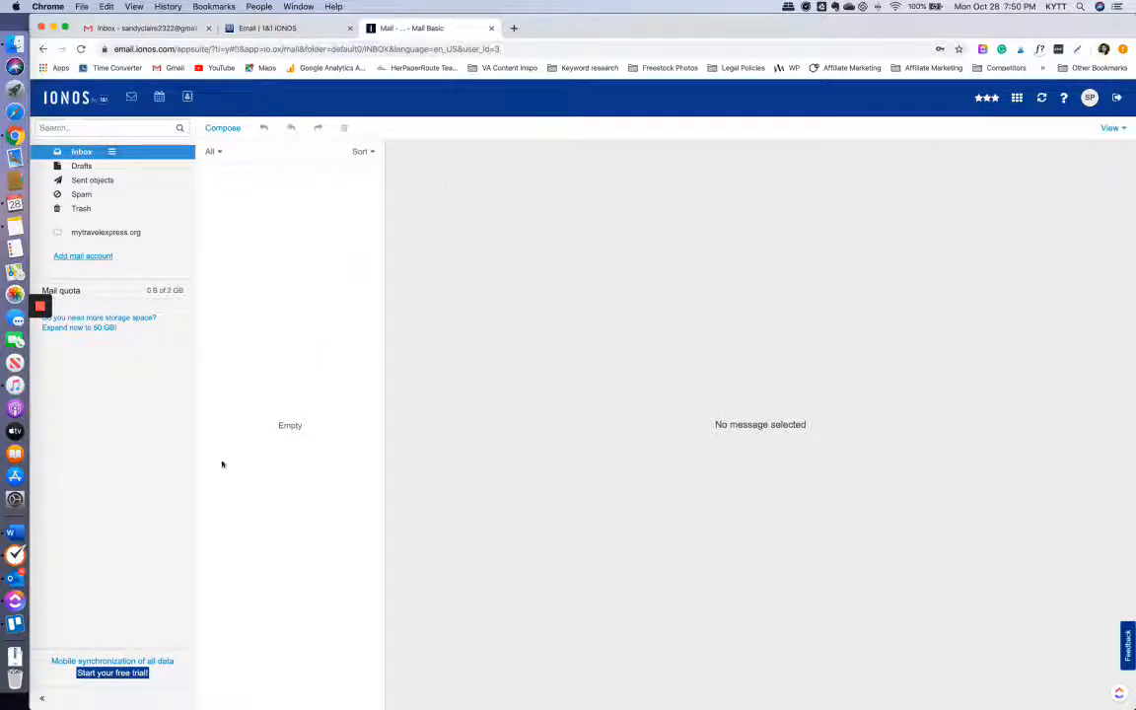
click(247, 28)
- Back in Gmail, check the existing sender addresses and discard the unsent draft
click(158, 30)
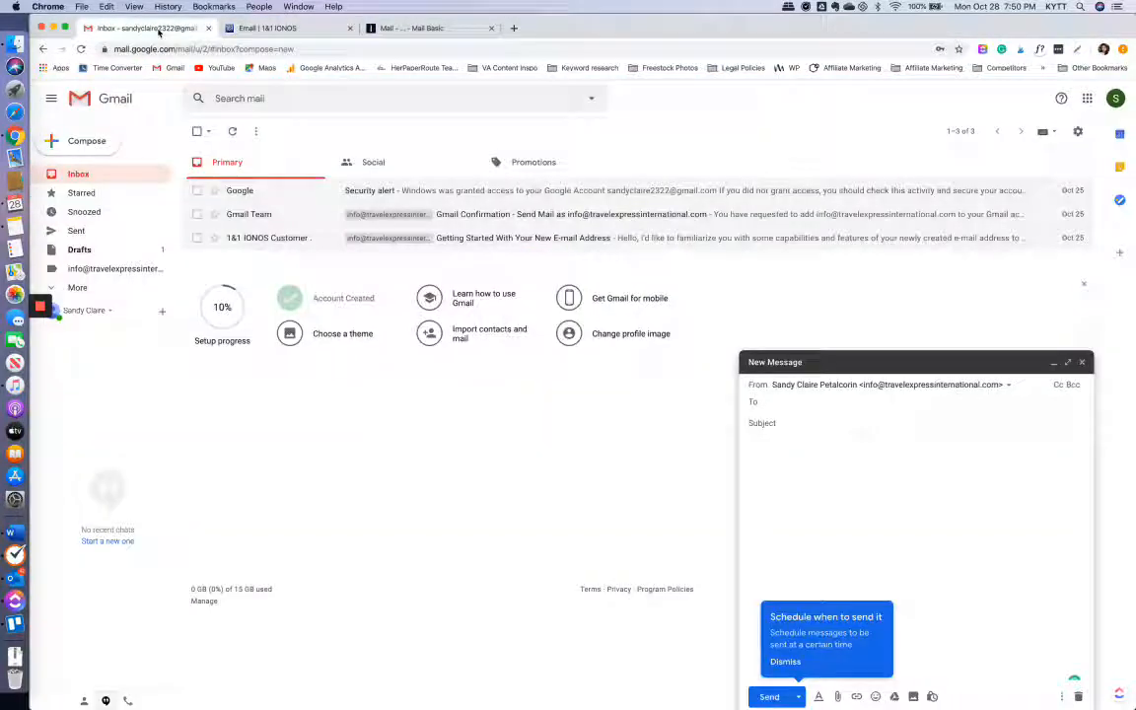
click(868, 385)
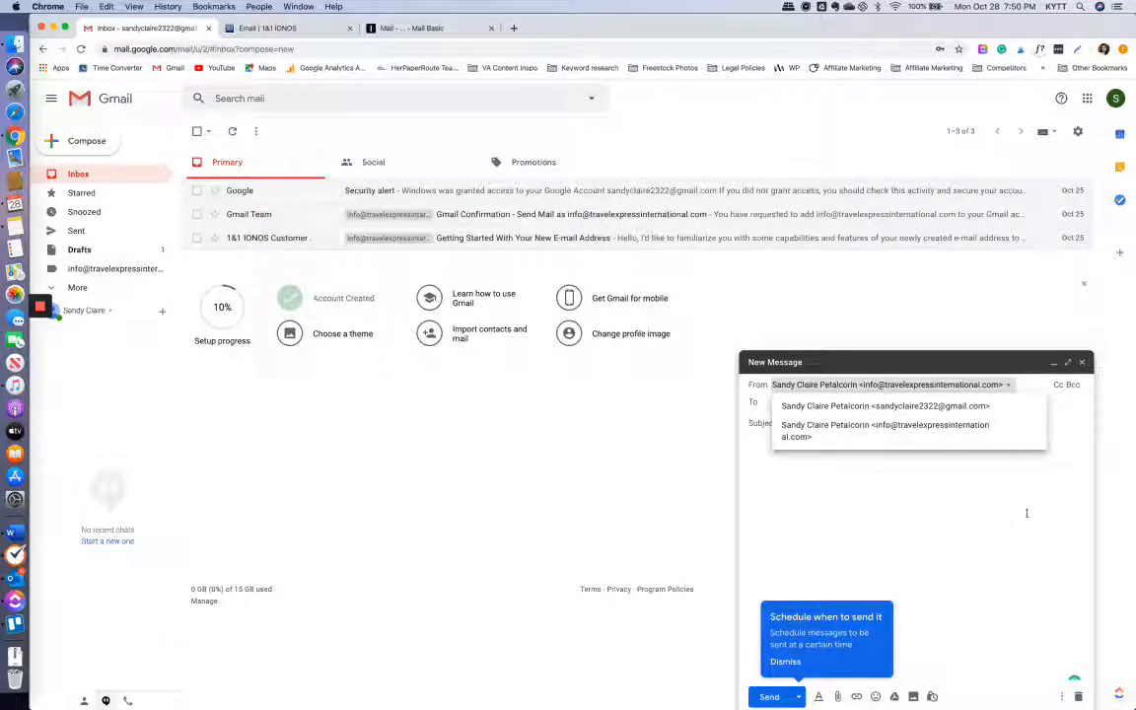
click(1081, 362)
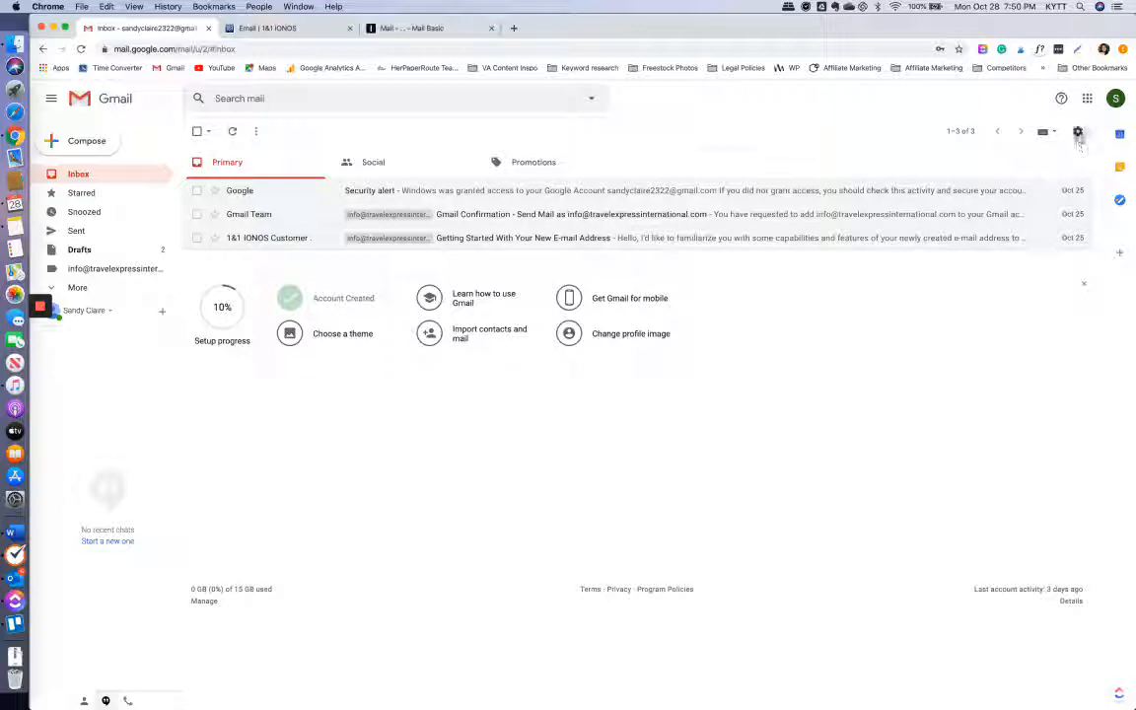
- In Settings > Accounts and Import, choose to add another send-as email address
click(1078, 136)
click(1007, 203)
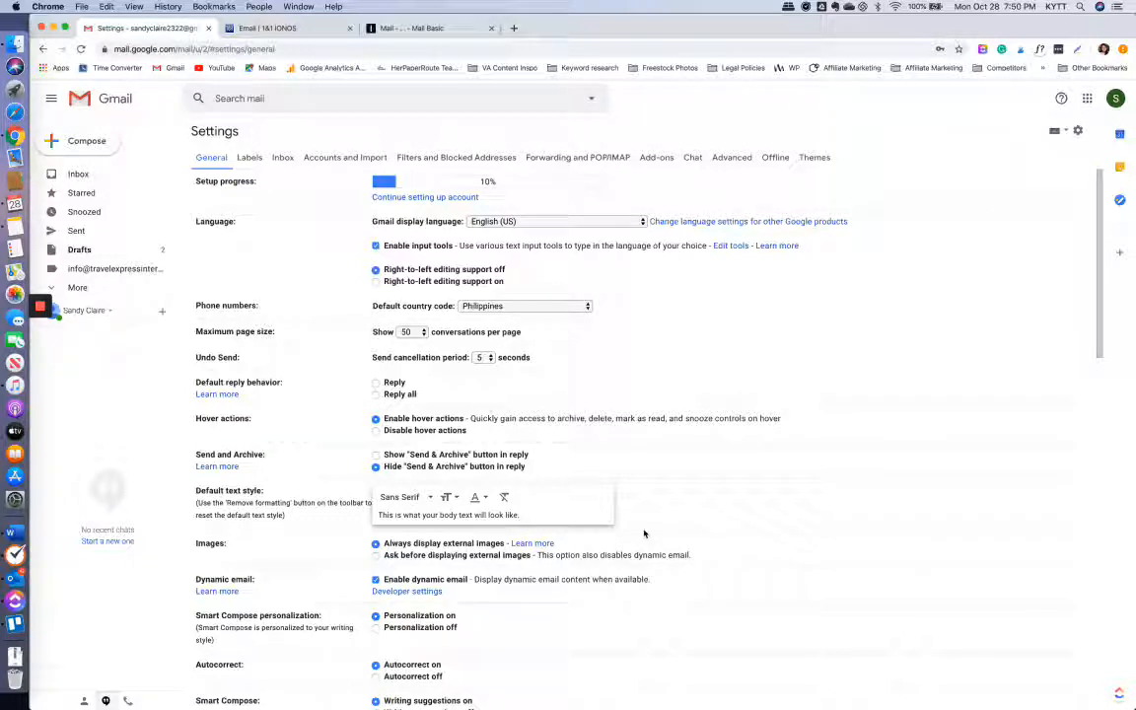
click(358, 160)
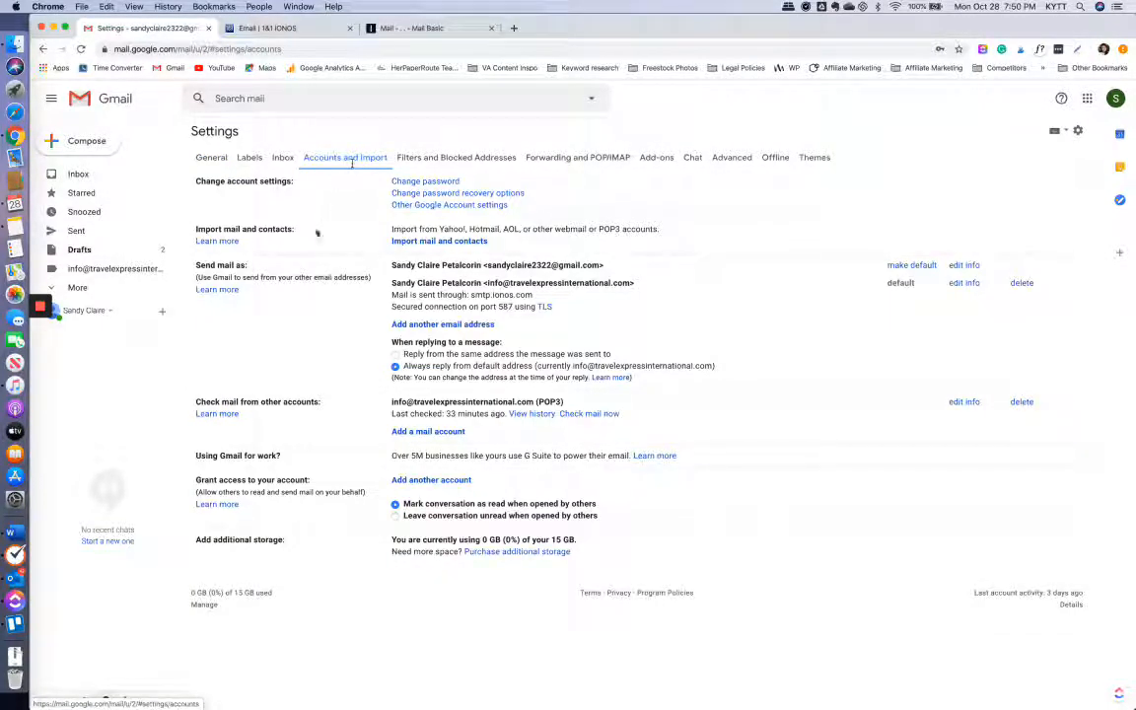
drag(489, 283, 639, 292)
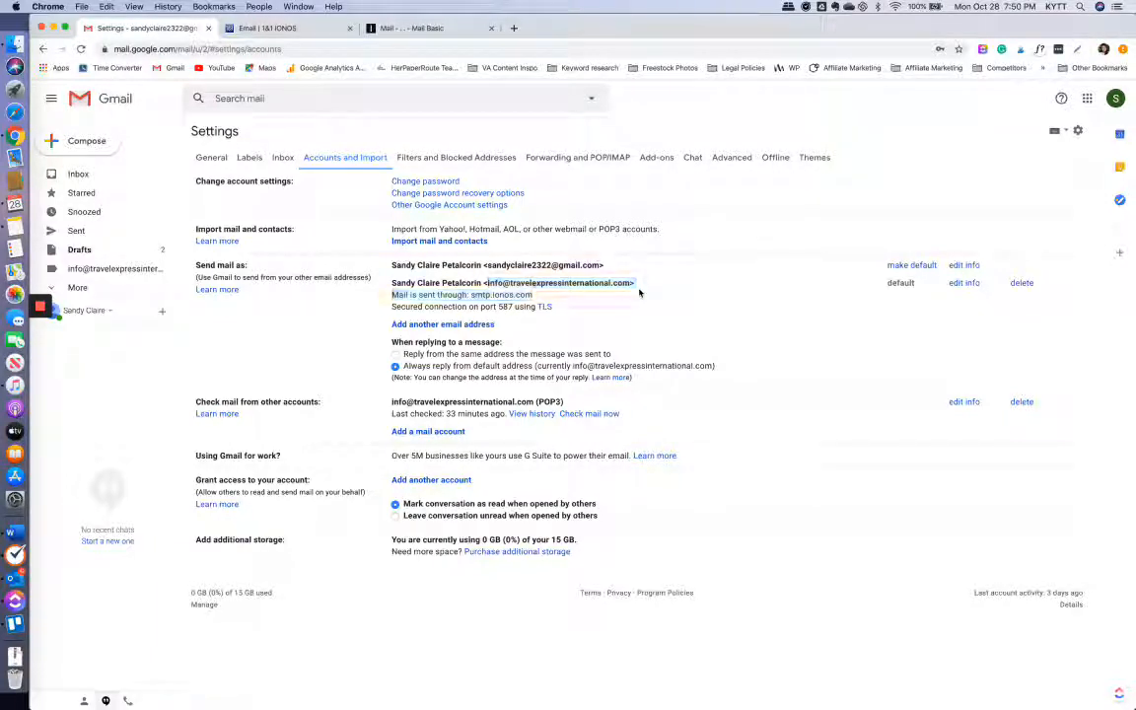
click(332, 264)
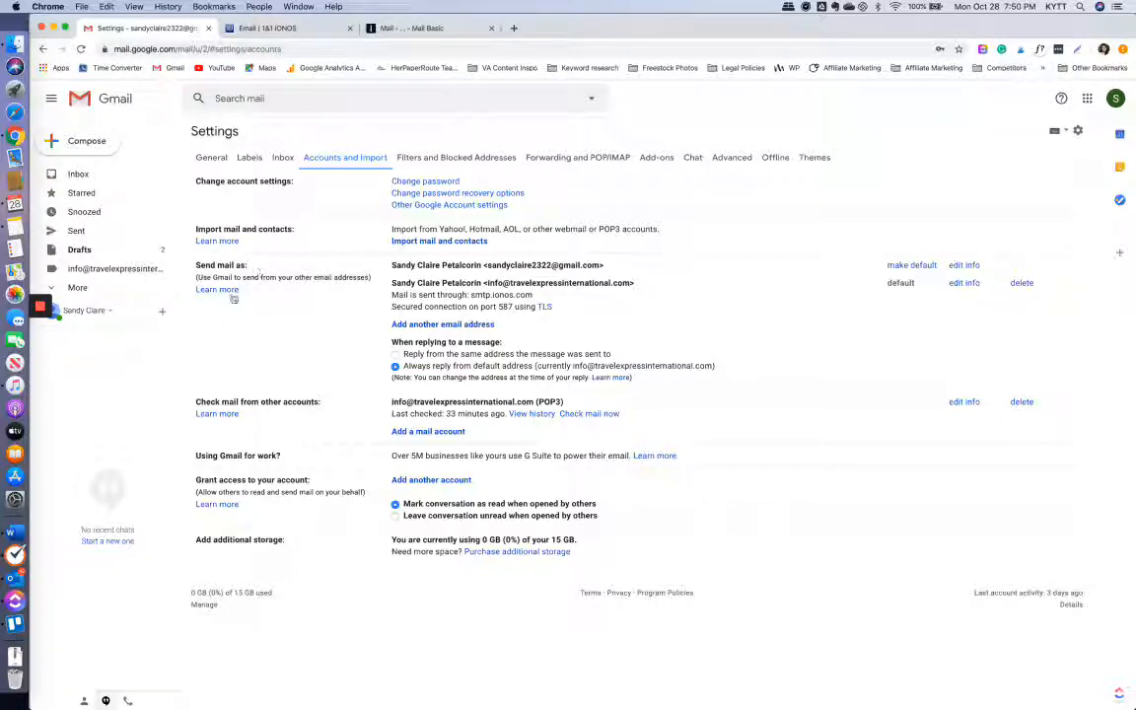
click(420, 326)
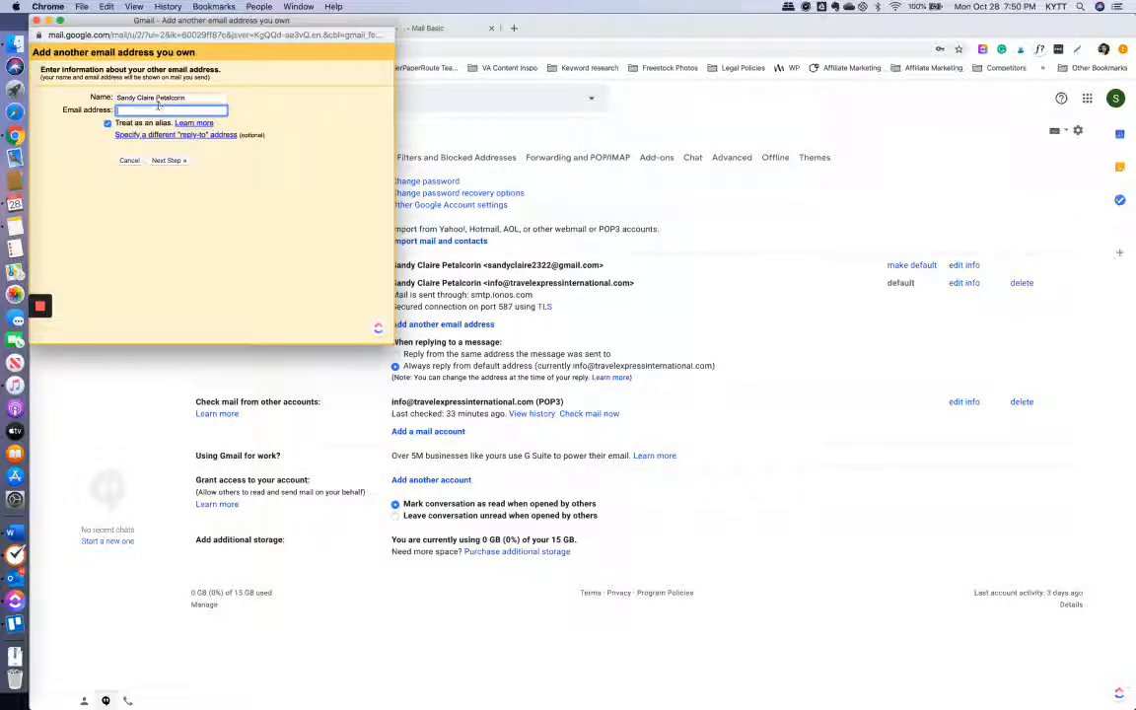
- Enter the new mytravelexpress.org info address and continue to the SMTP settings
click(156, 111)
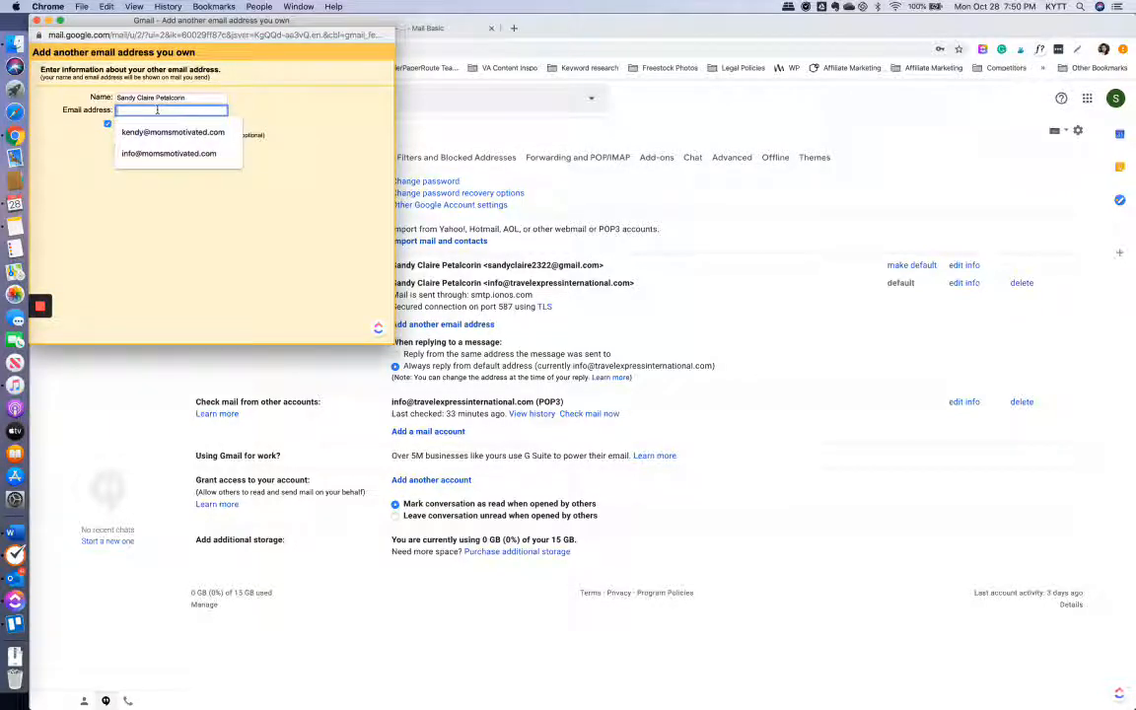
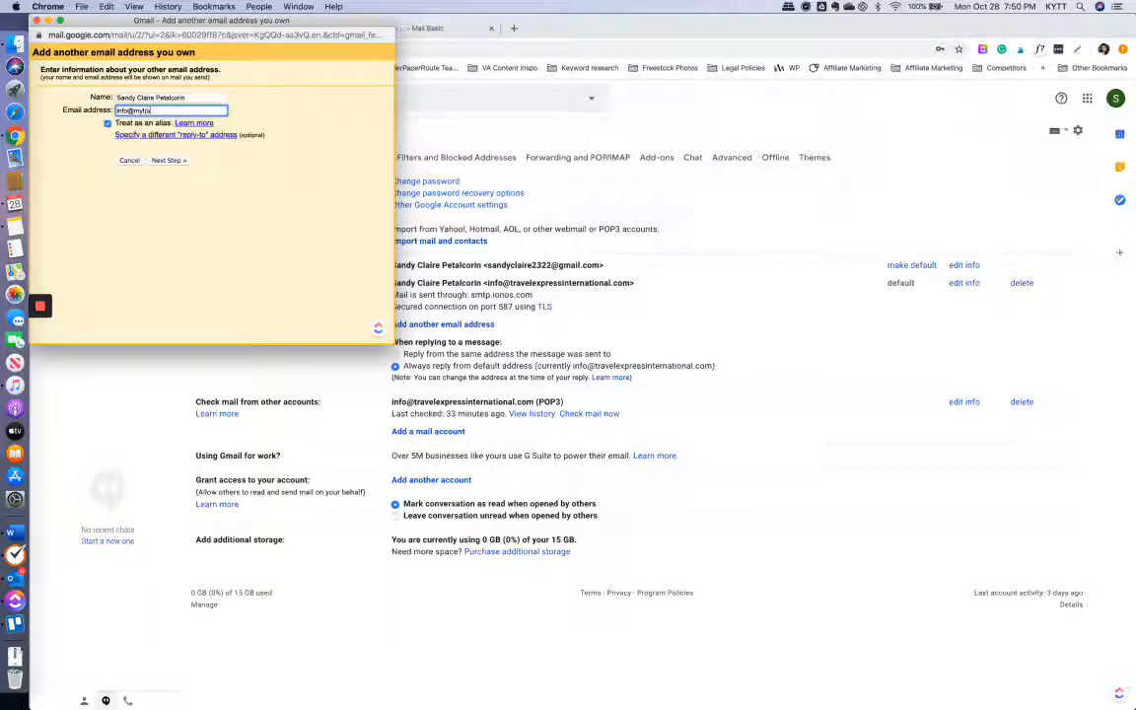
click(168, 160)
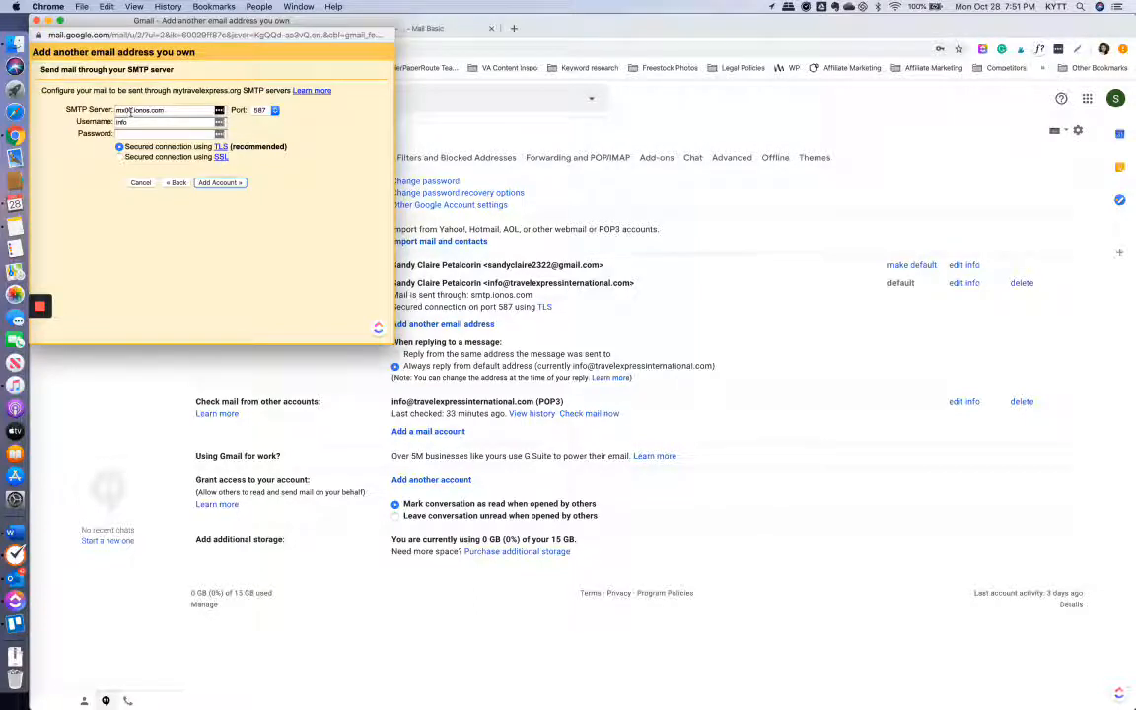
- Set SMTP server smtp.ionos.com, the full address as username and the mailbox password, then add the account
triple_click(131, 112)
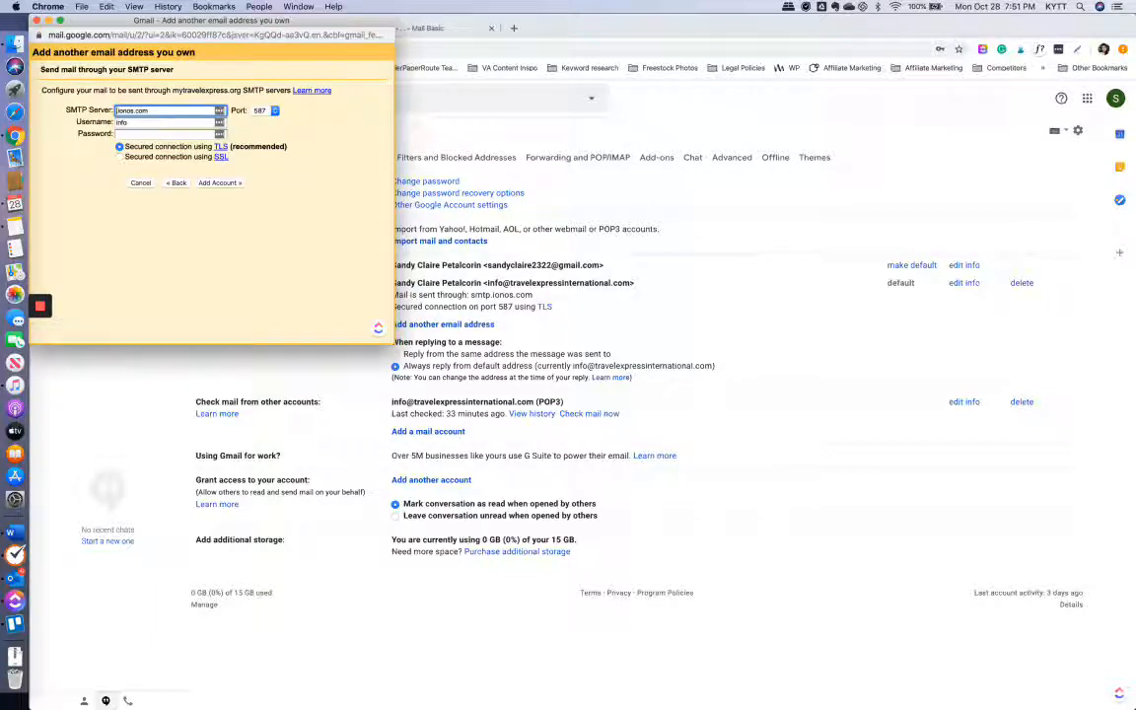
text(smtp.)
click(140, 122)
click(139, 122)
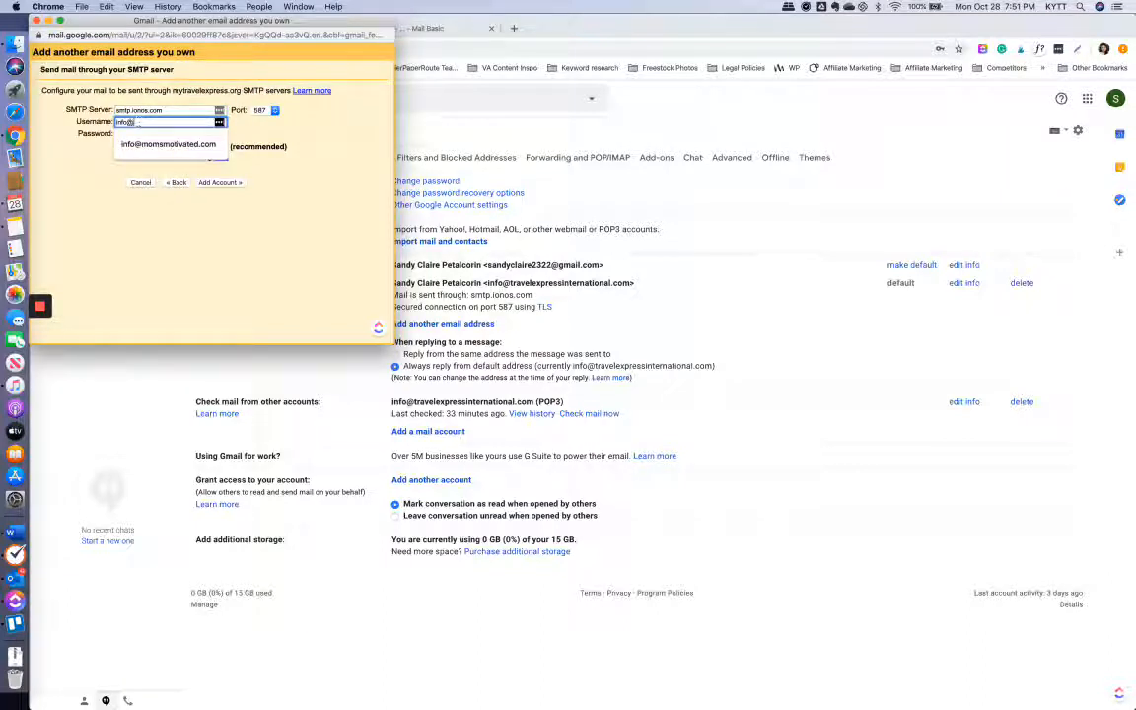
text(@myt)
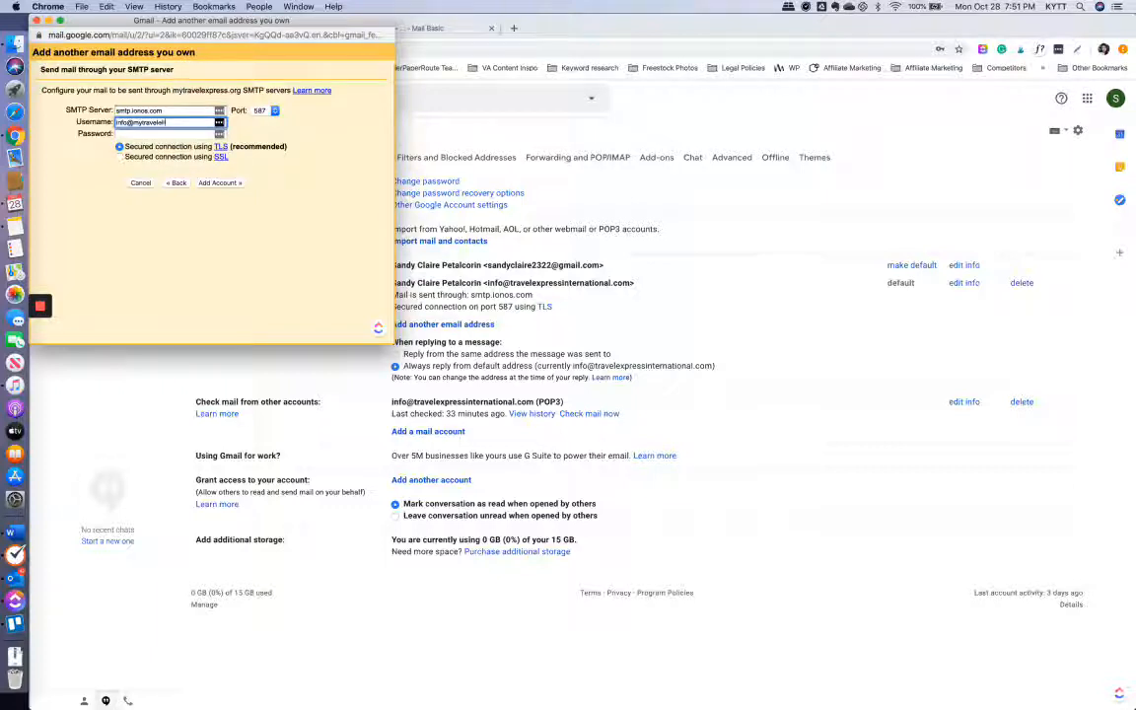
text(ravelexpress.org)
click(129, 135)
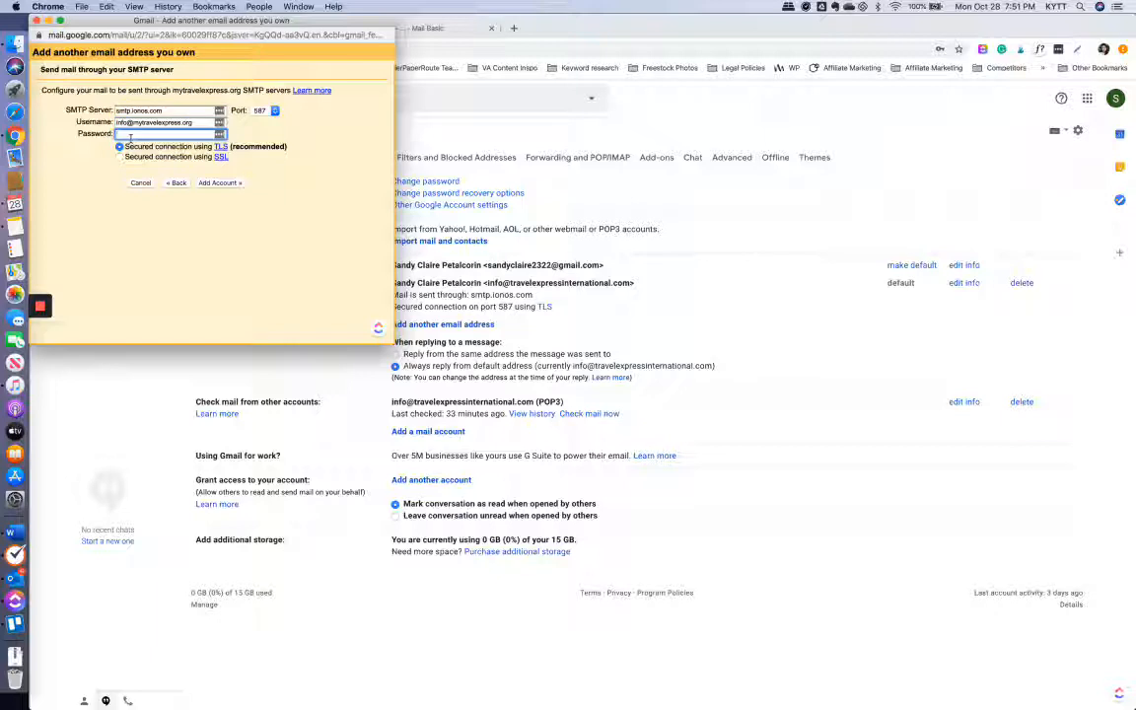
text(••••••••••)
click(211, 184)
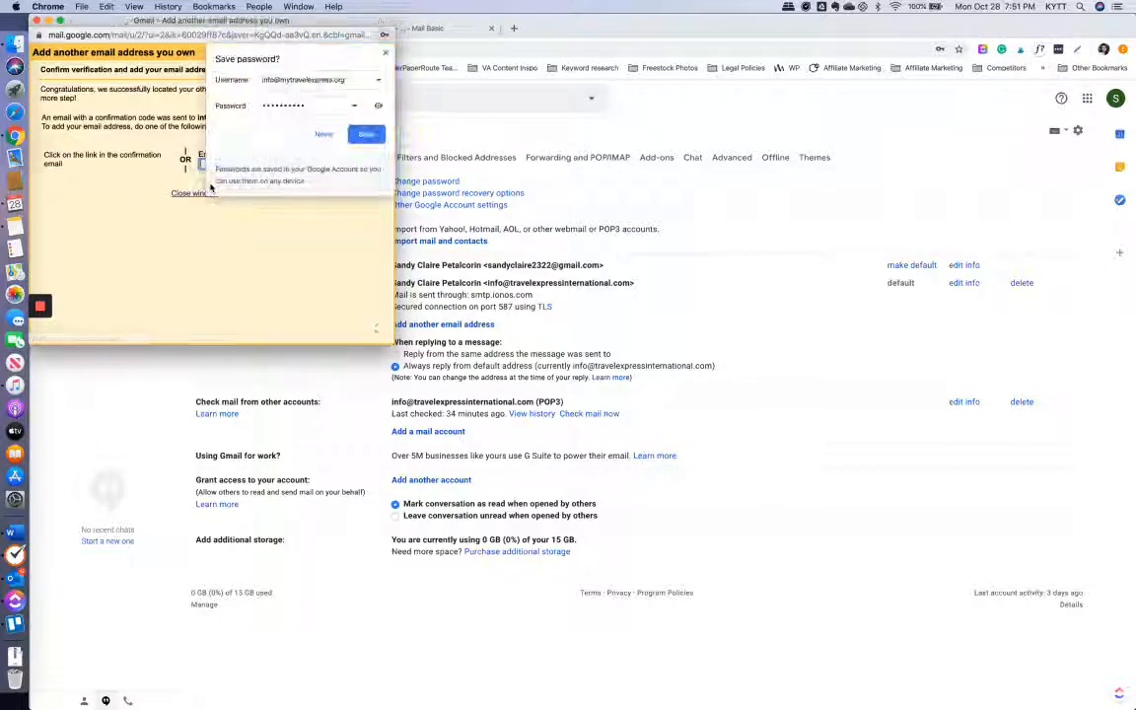
- Dismiss the save-password offer, focus the confirmation code field, and switch to the IONOS webmail inbox
click(386, 53)
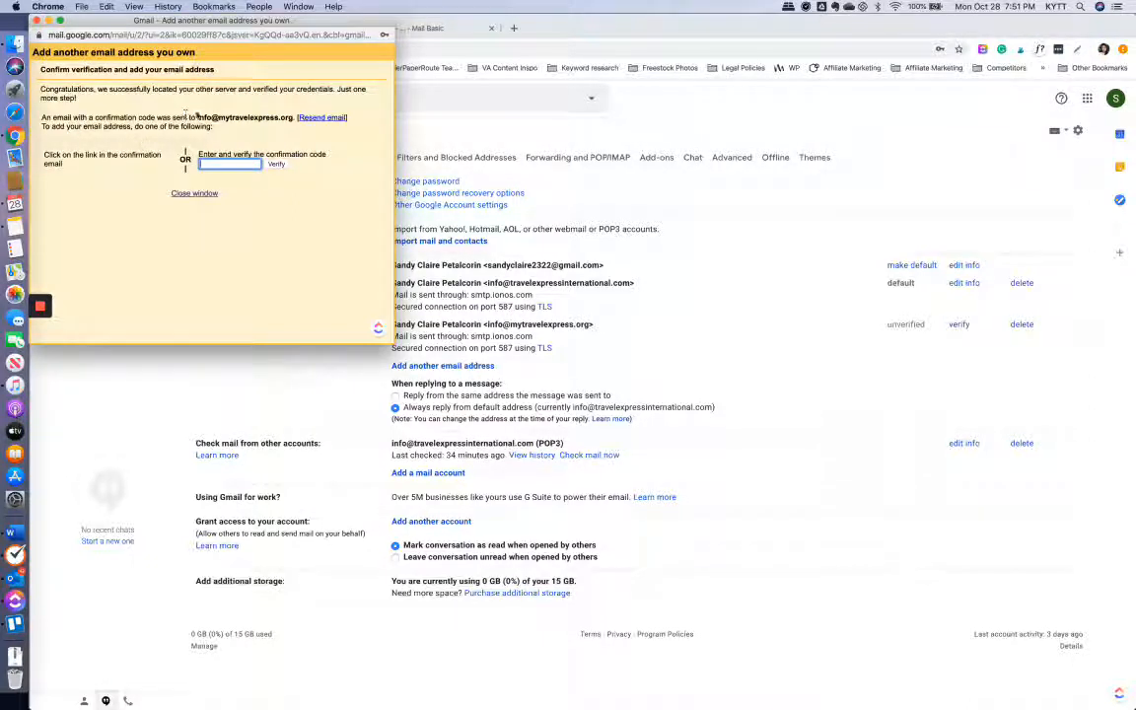
click(218, 161)
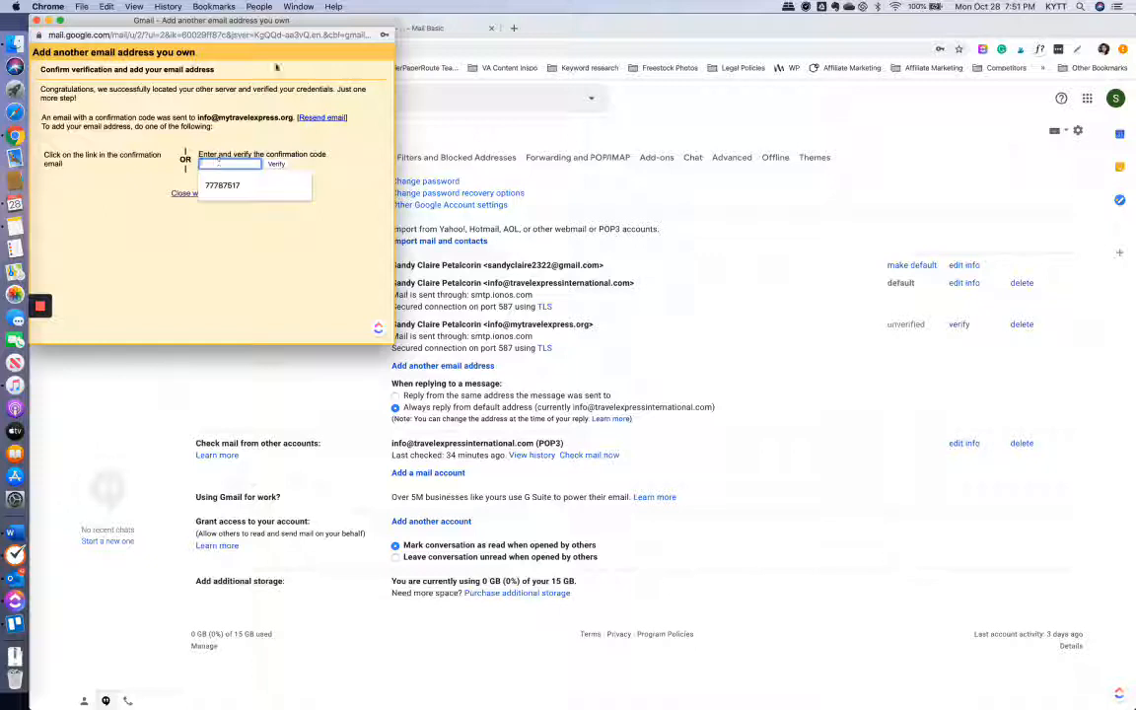
click(423, 28)
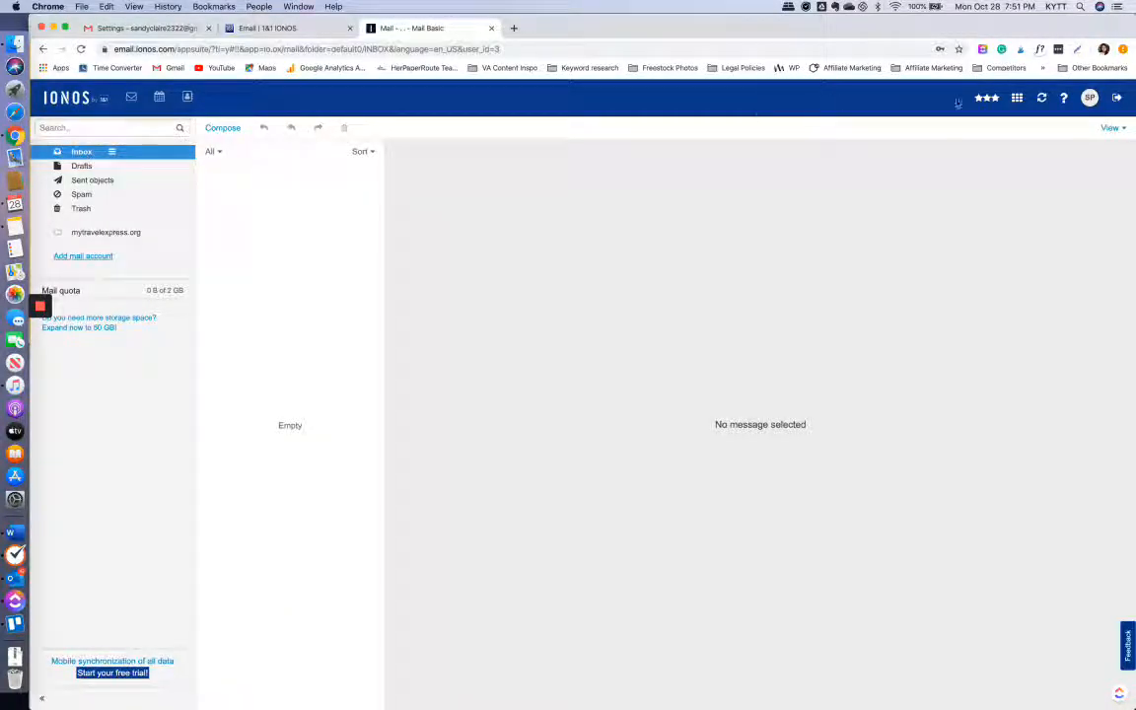
- Copy the code from Gmail's confirmation email in IONOS and paste it into Gmail to verify
click(1047, 99)
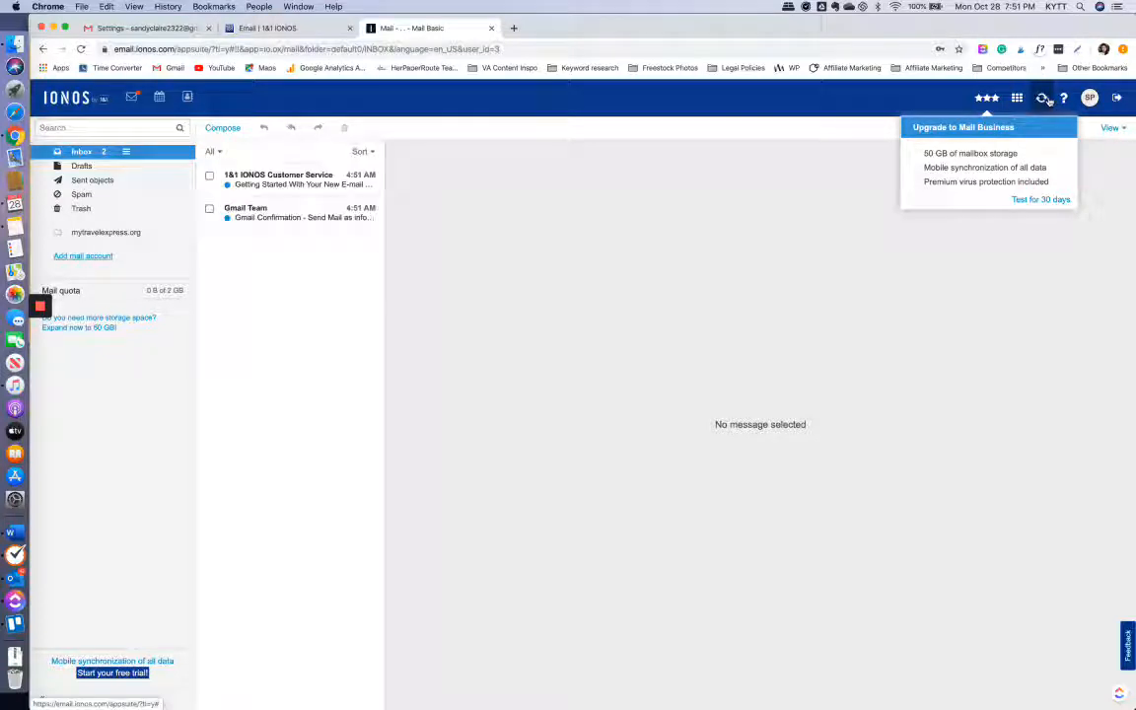
click(281, 219)
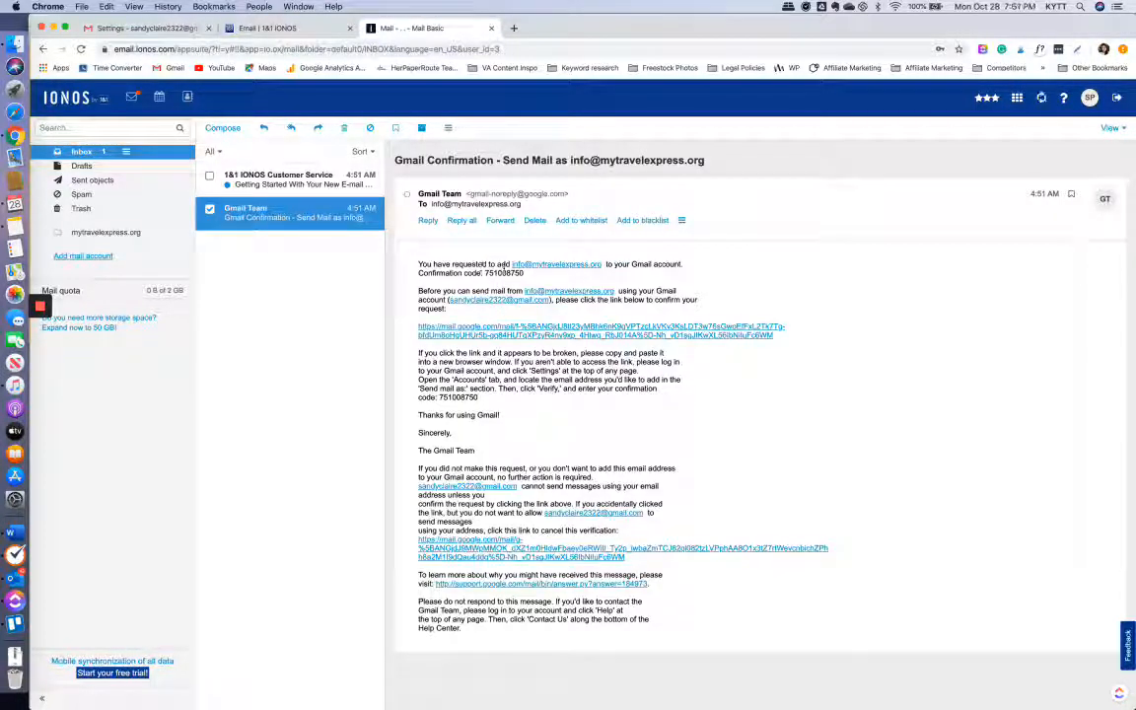
double_click(506, 272)
key(super+c)
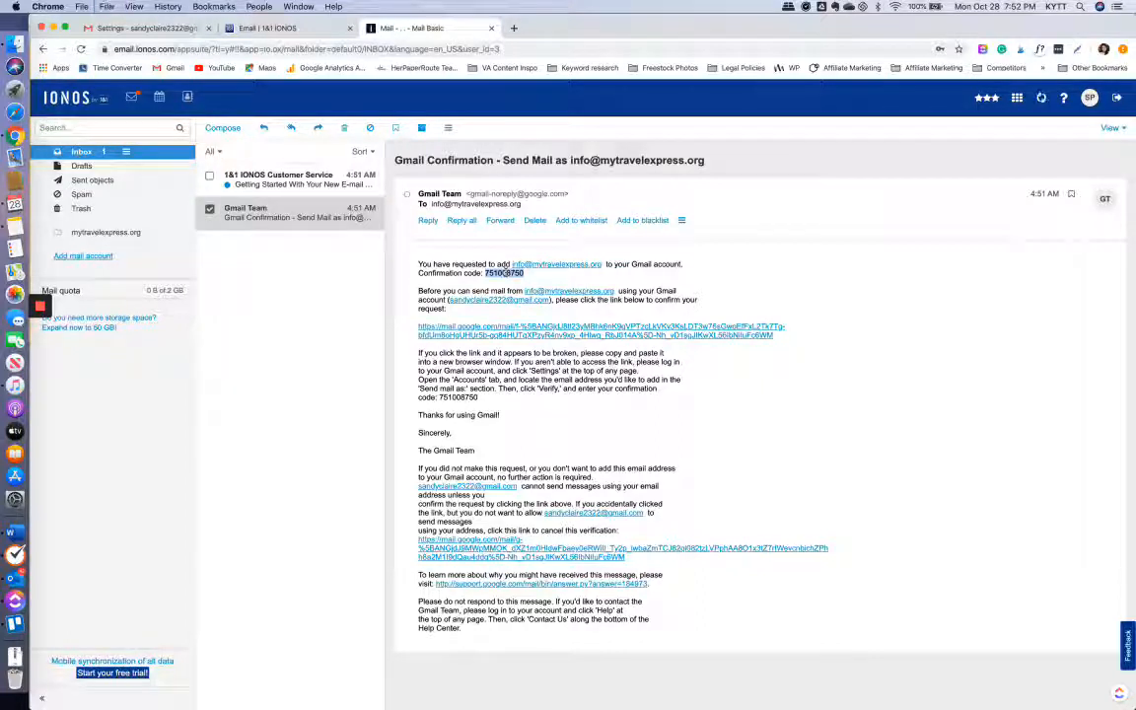
key(super+grave)
click(235, 166)
key(super+v)
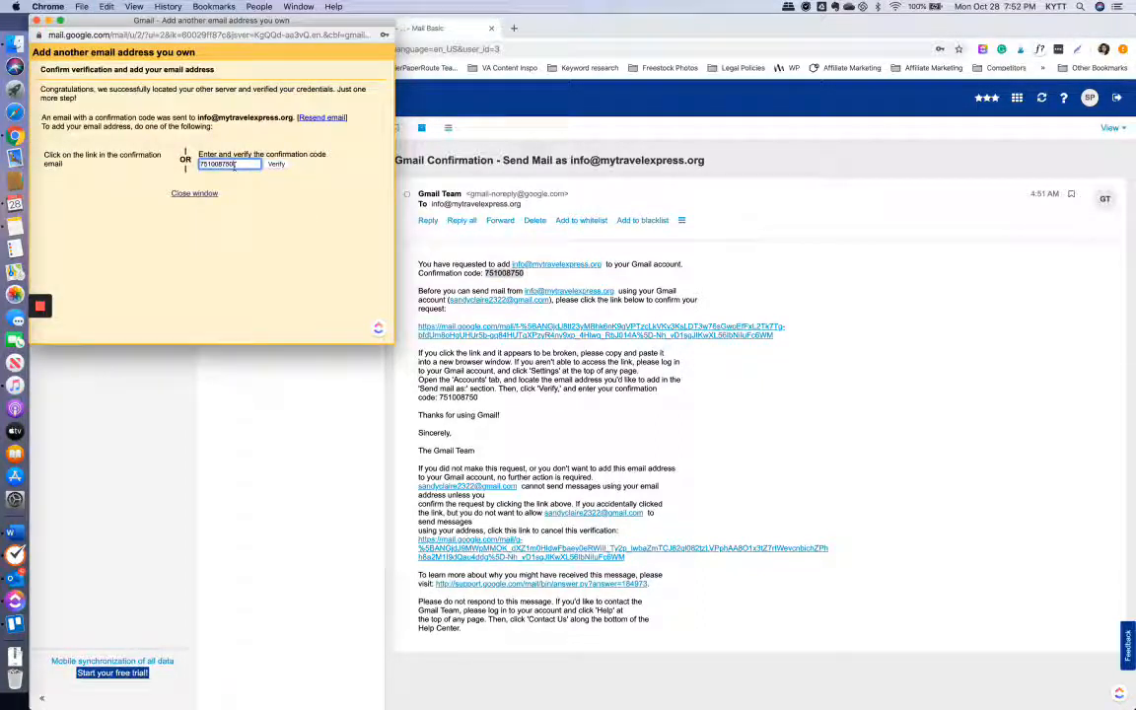
click(276, 164)
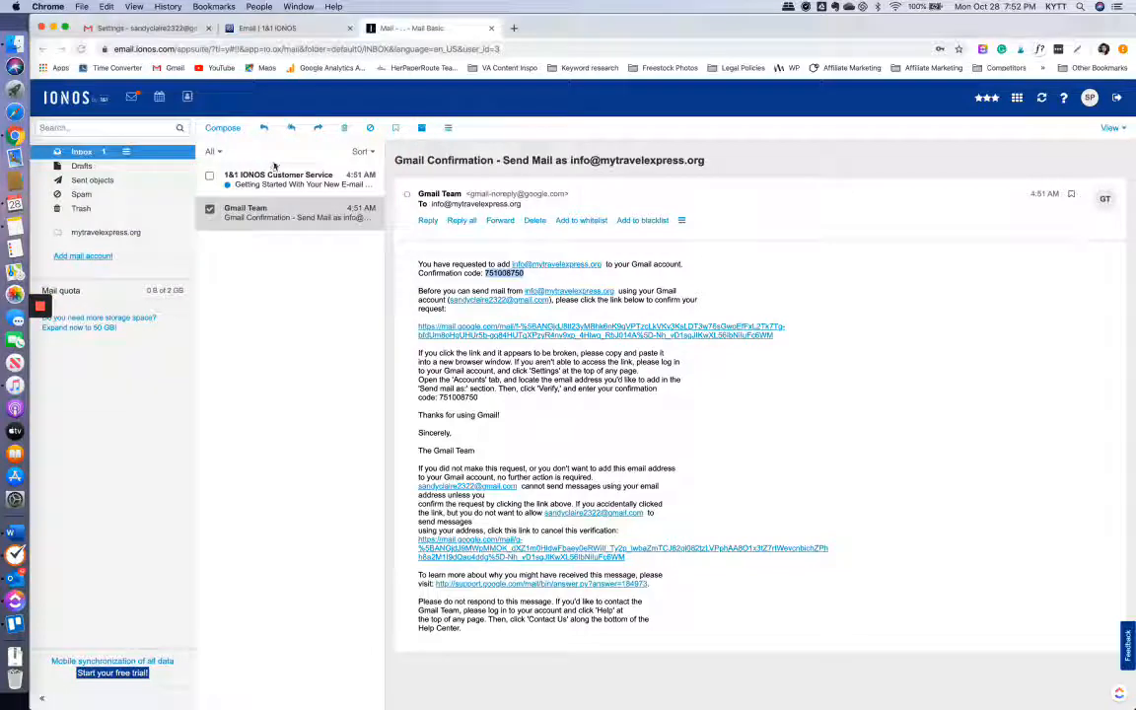
- Confirm the mytravelexpress.org send-as address in Settings and start a new message from it
click(172, 31)
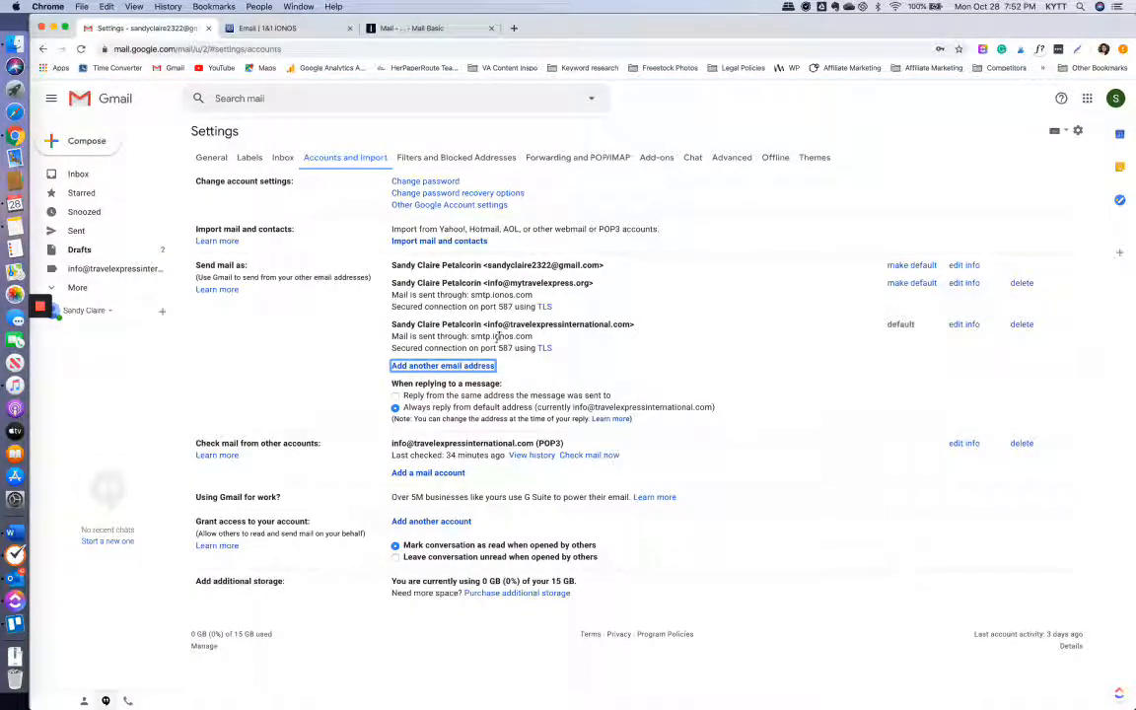
drag(486, 283, 592, 283)
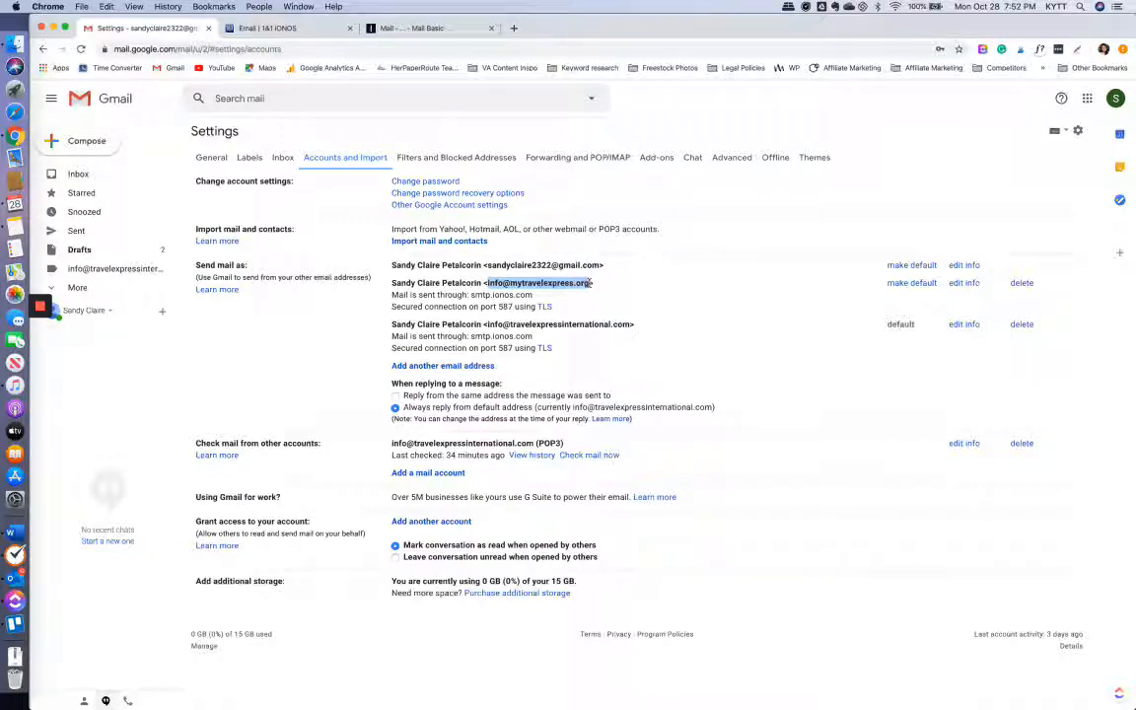
click(86, 141)
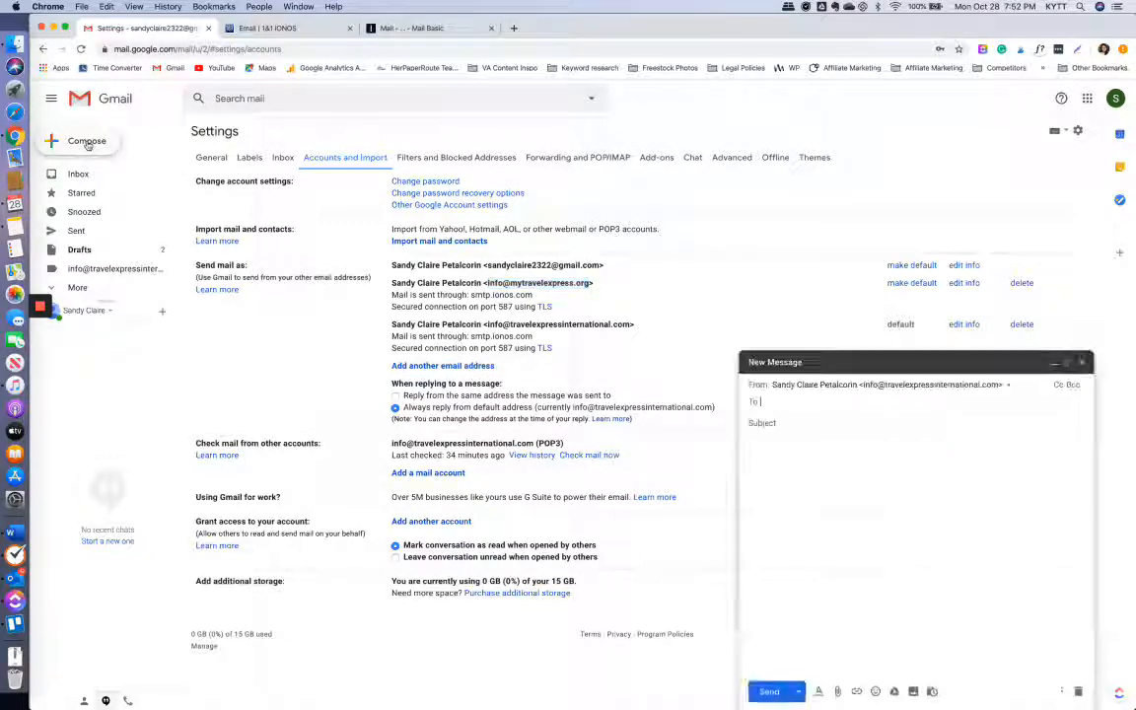
click(899, 386)
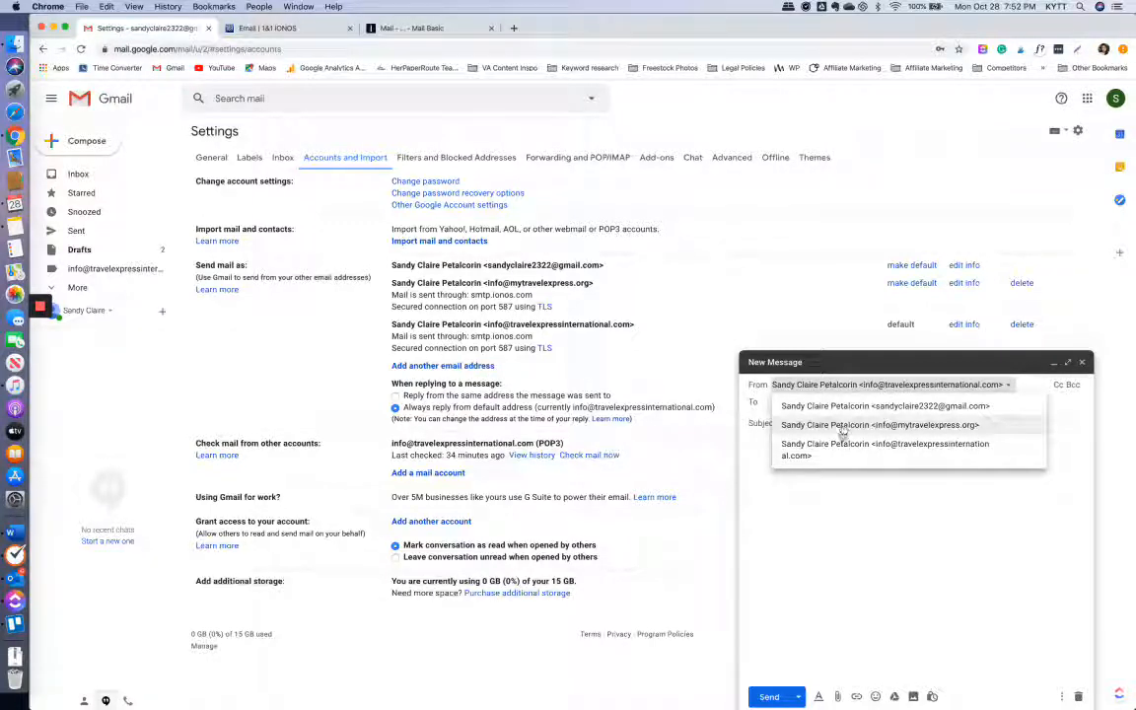
click(899, 427)
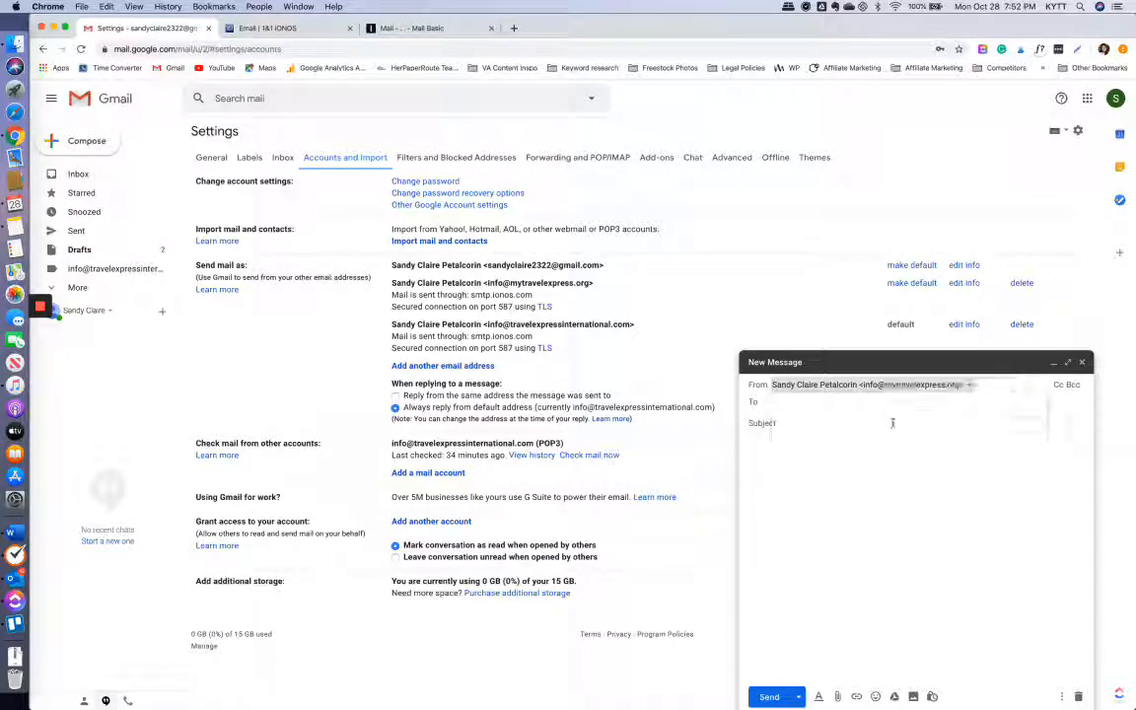
- Address it to your own Gmail account with subject 'test email' and body 'test', then send
click(841, 404)
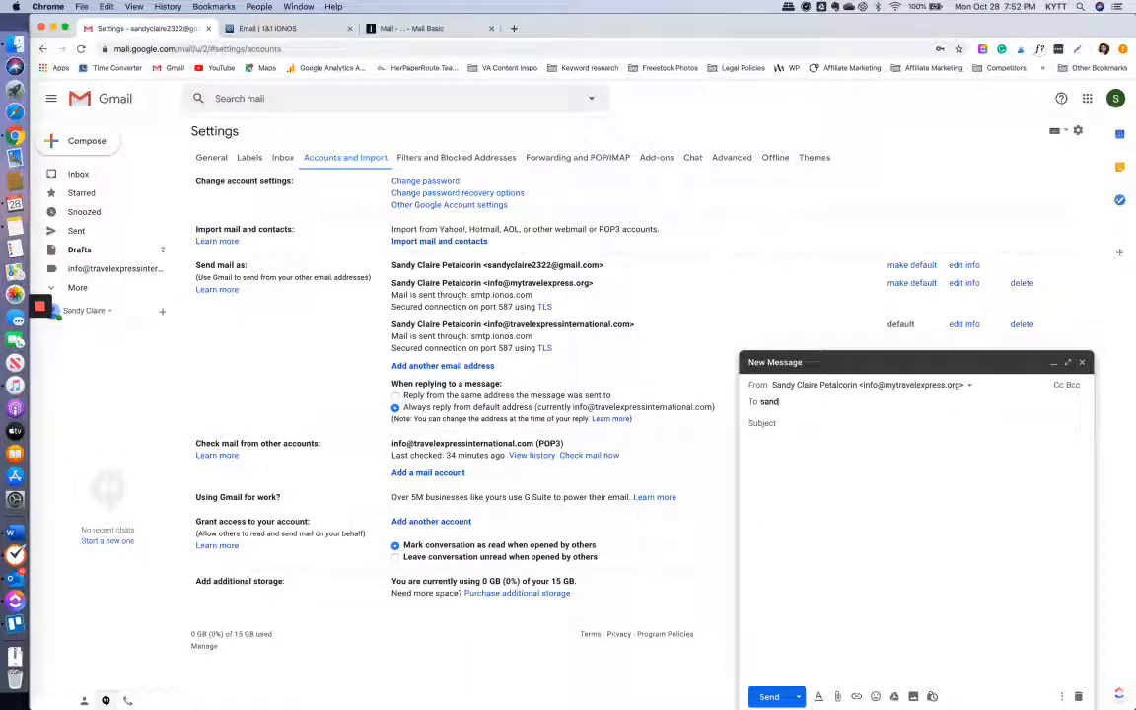
click(858, 385)
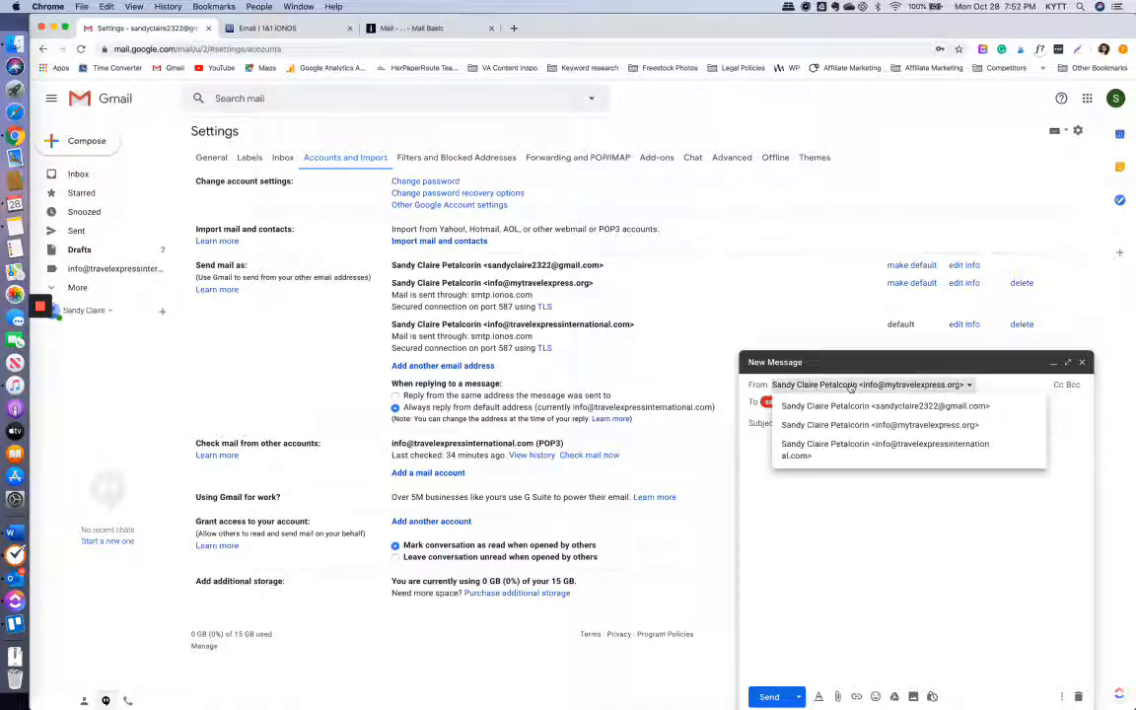
click(809, 398)
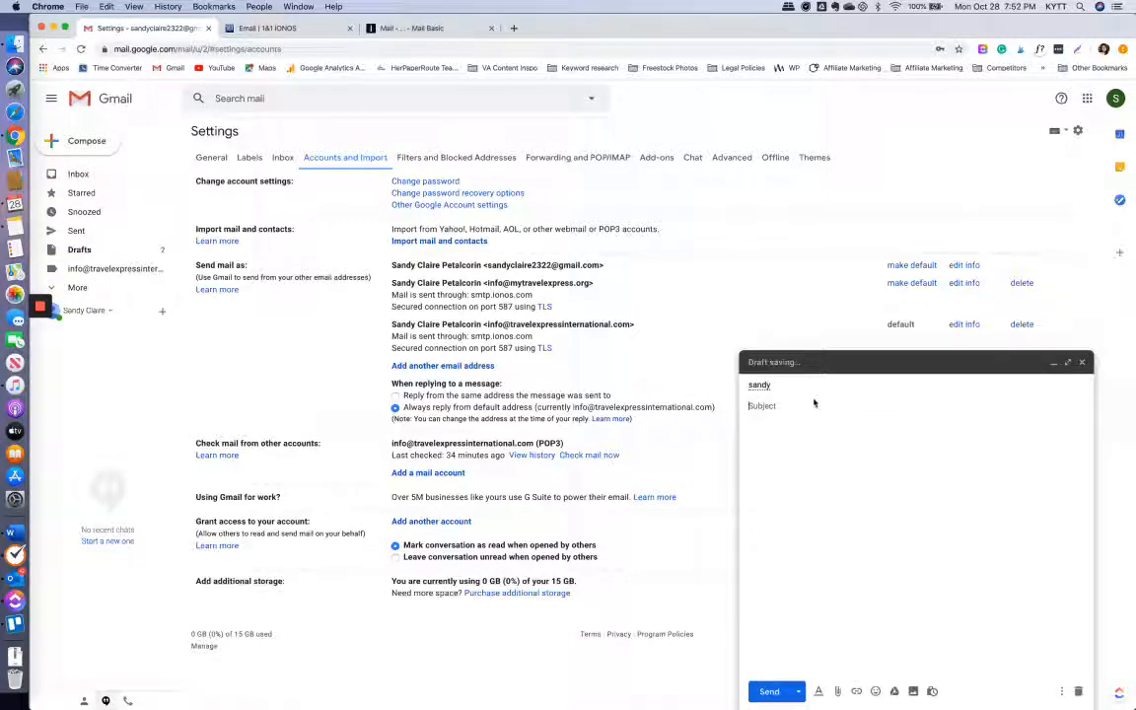
key(BackSpace)
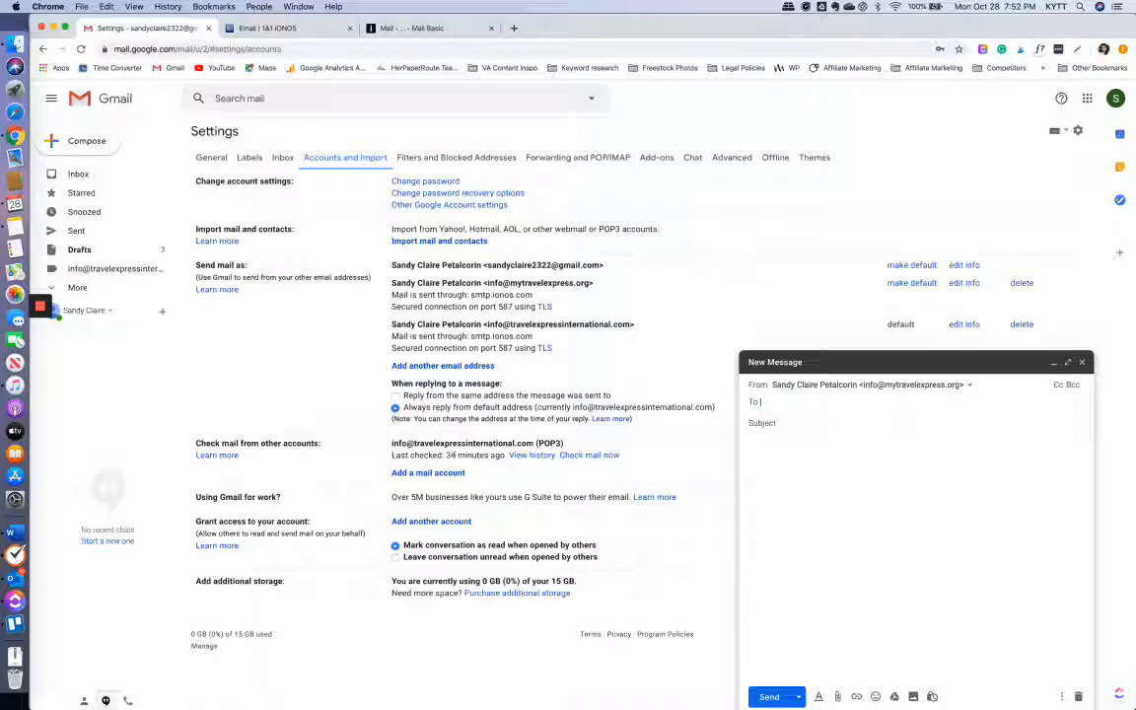
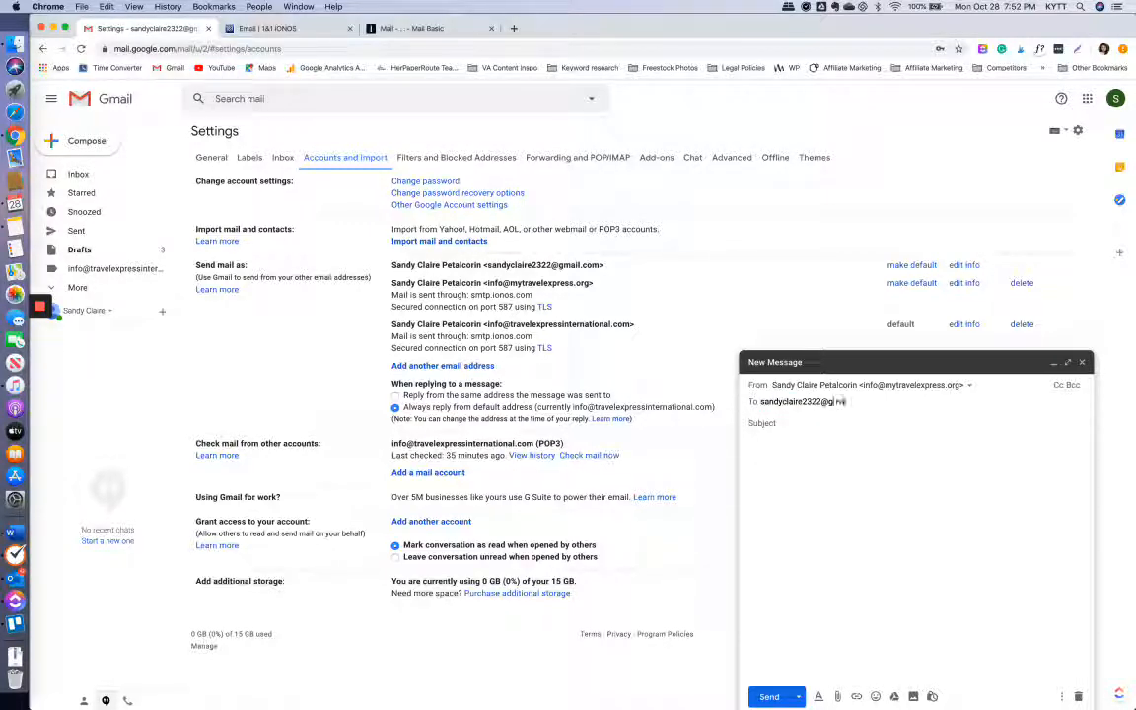
key(Return)
text(te)
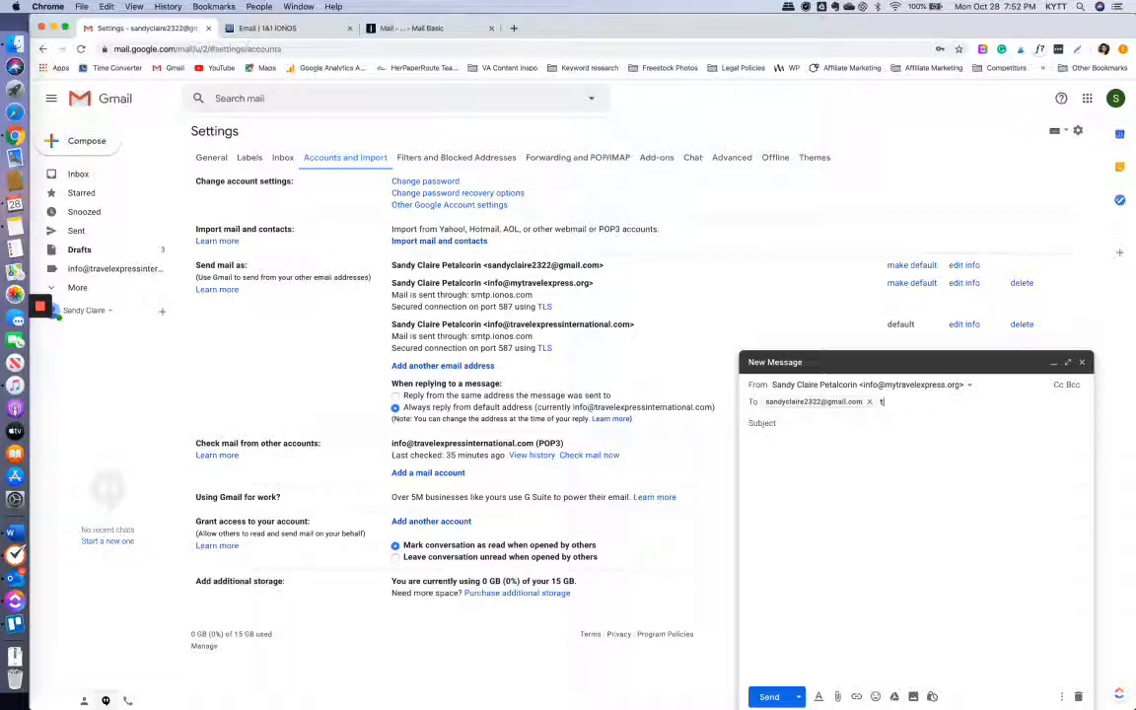
key(BackSpace)
key(Tab)
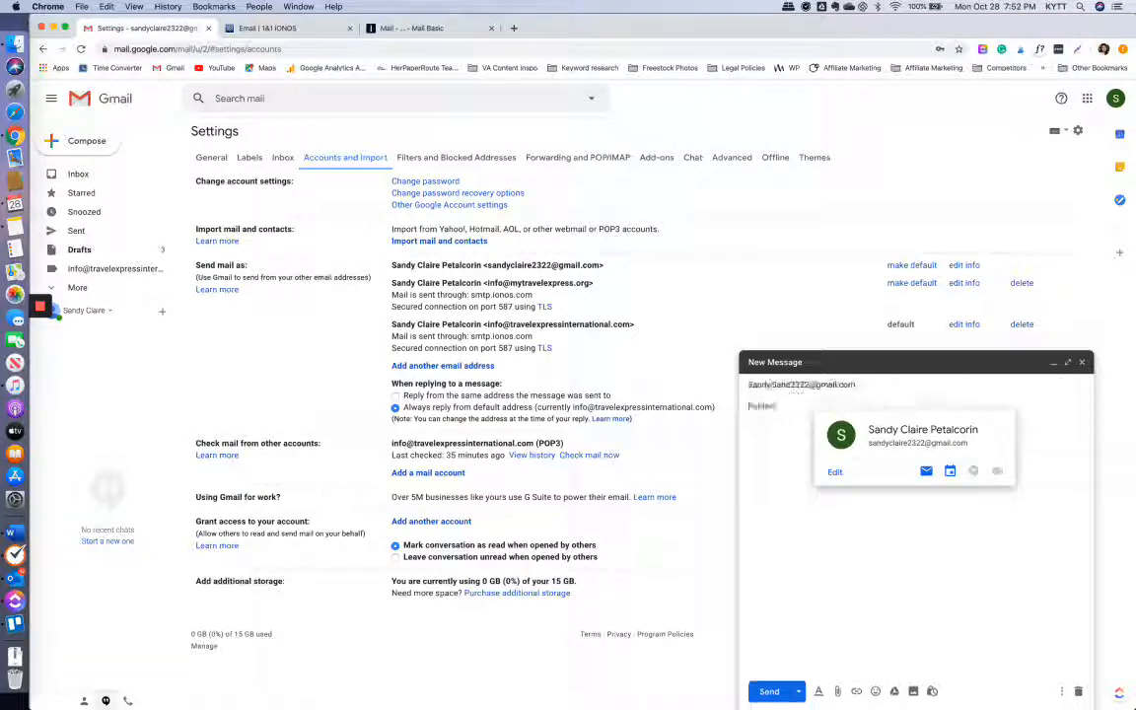
text(test email)
key(Tab)
text(test)
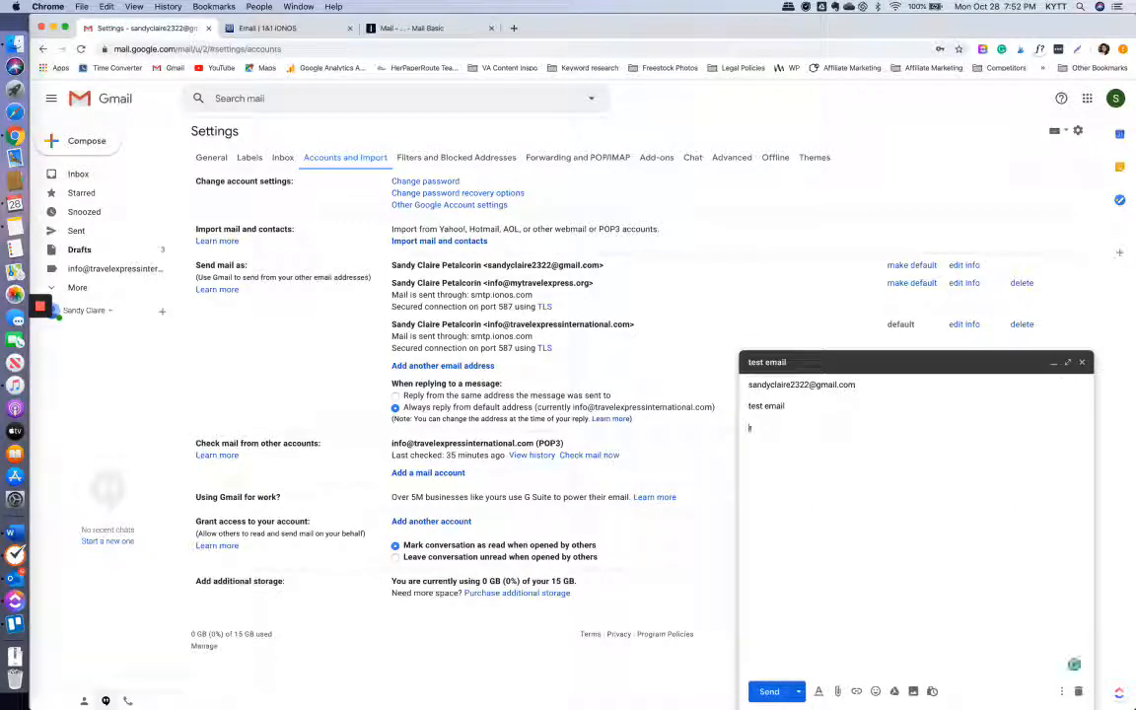
click(769, 692)
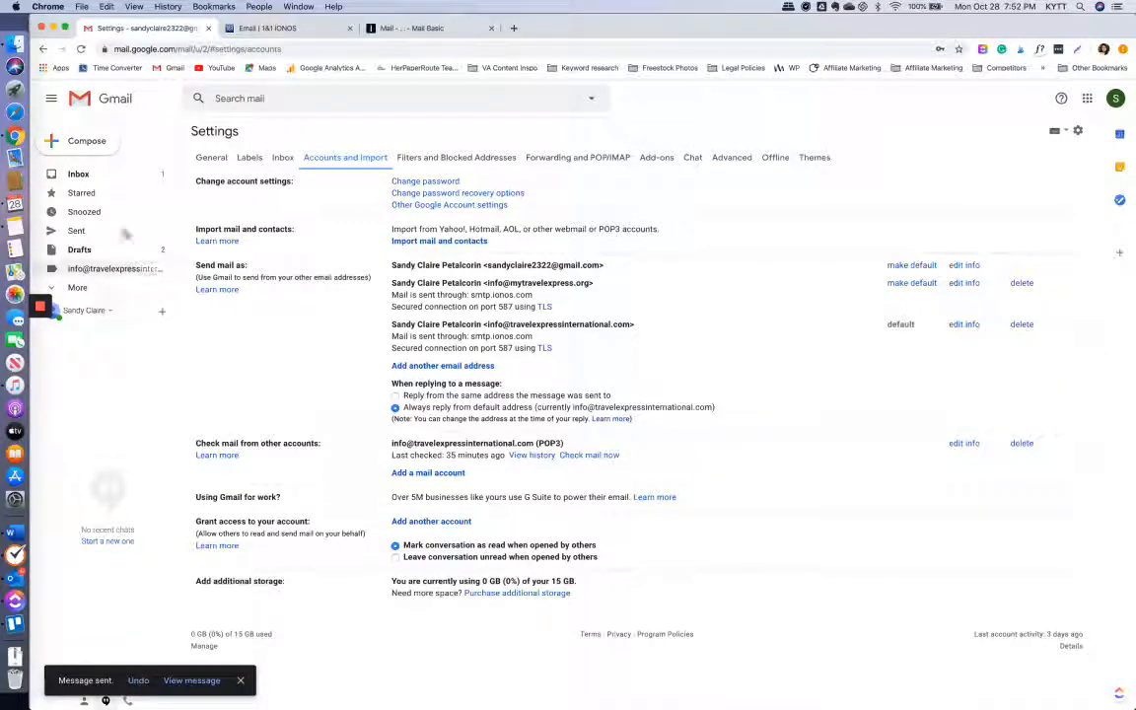
- Open the received test email and verify it came from the mytravelexpress.org address to the signed-in account
click(95, 175)
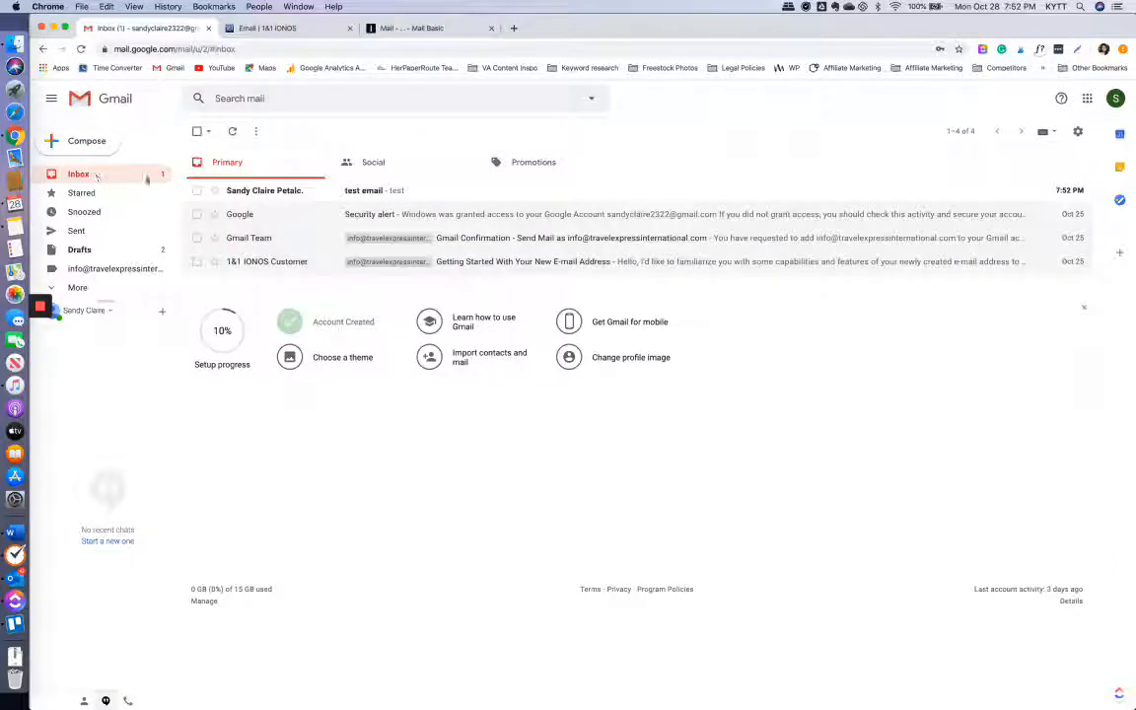
click(277, 192)
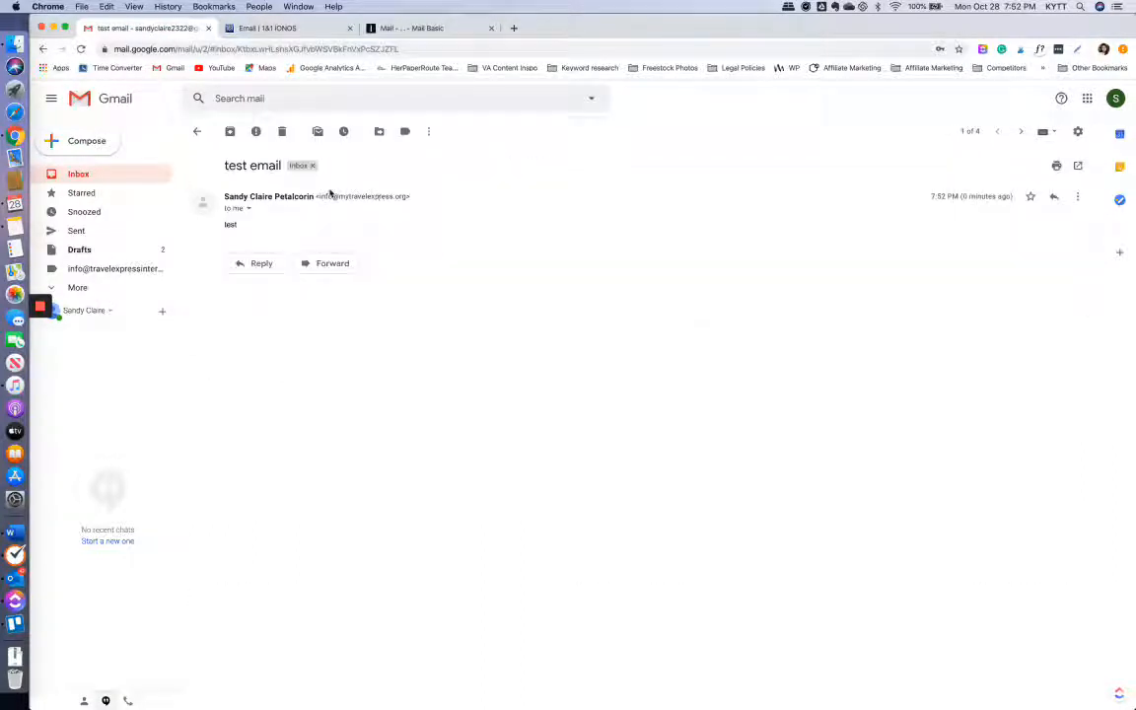
click(248, 208)
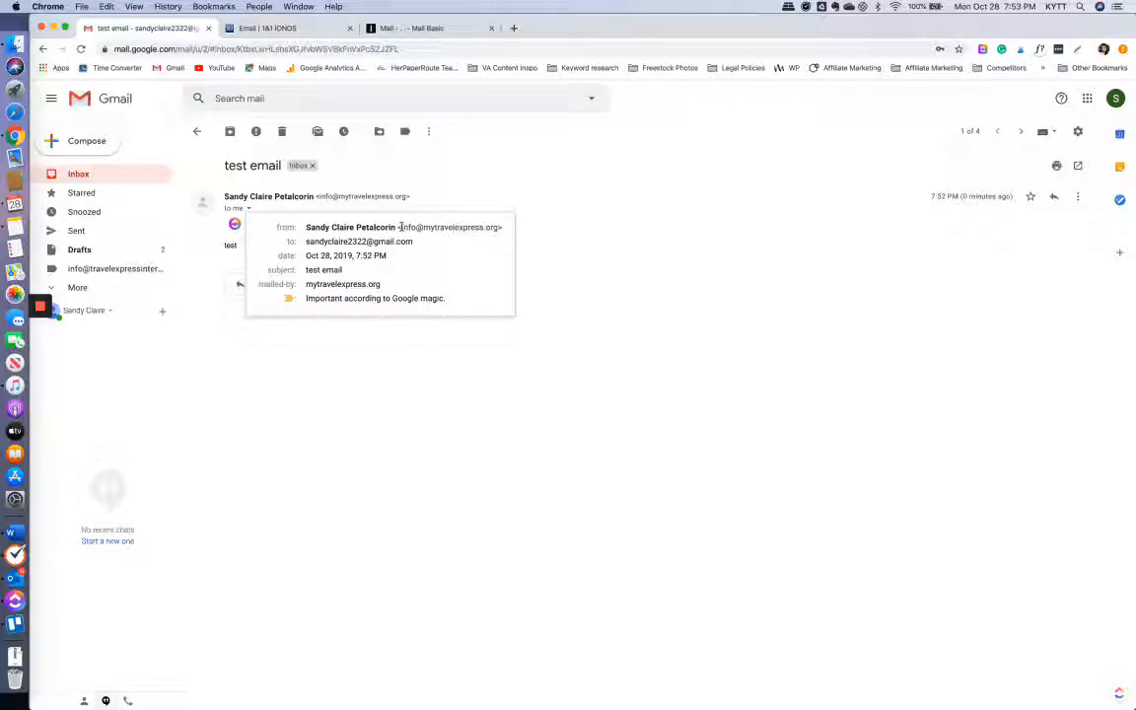
drag(401, 227, 496, 229)
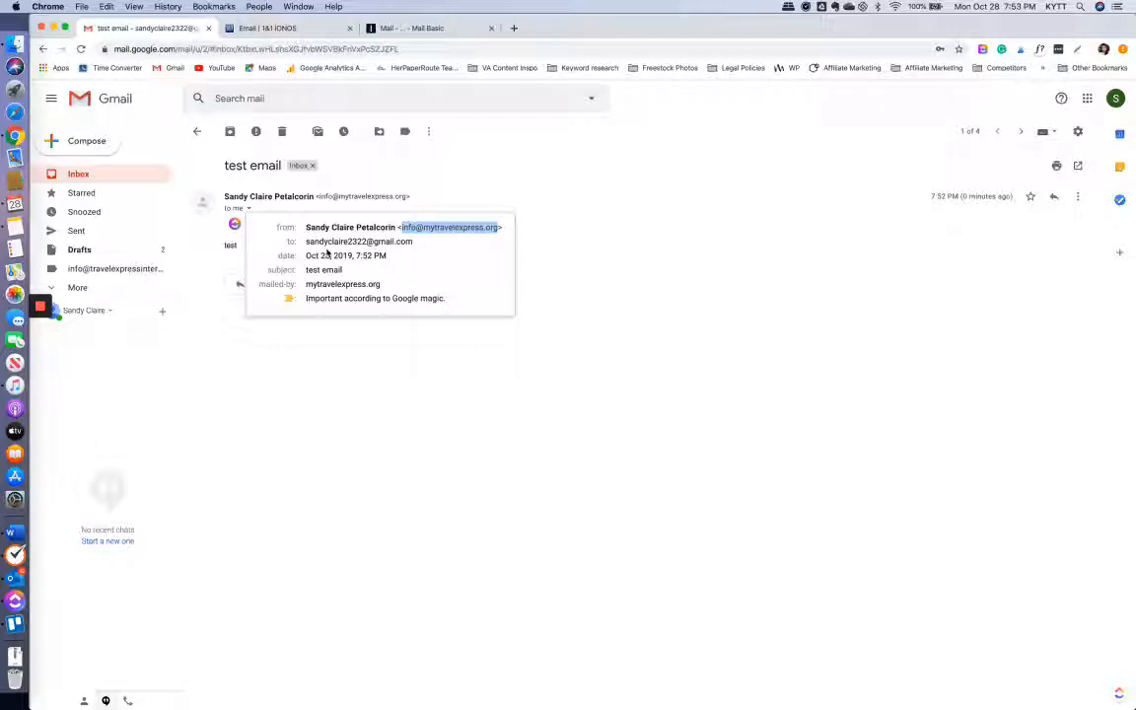
click(1115, 97)
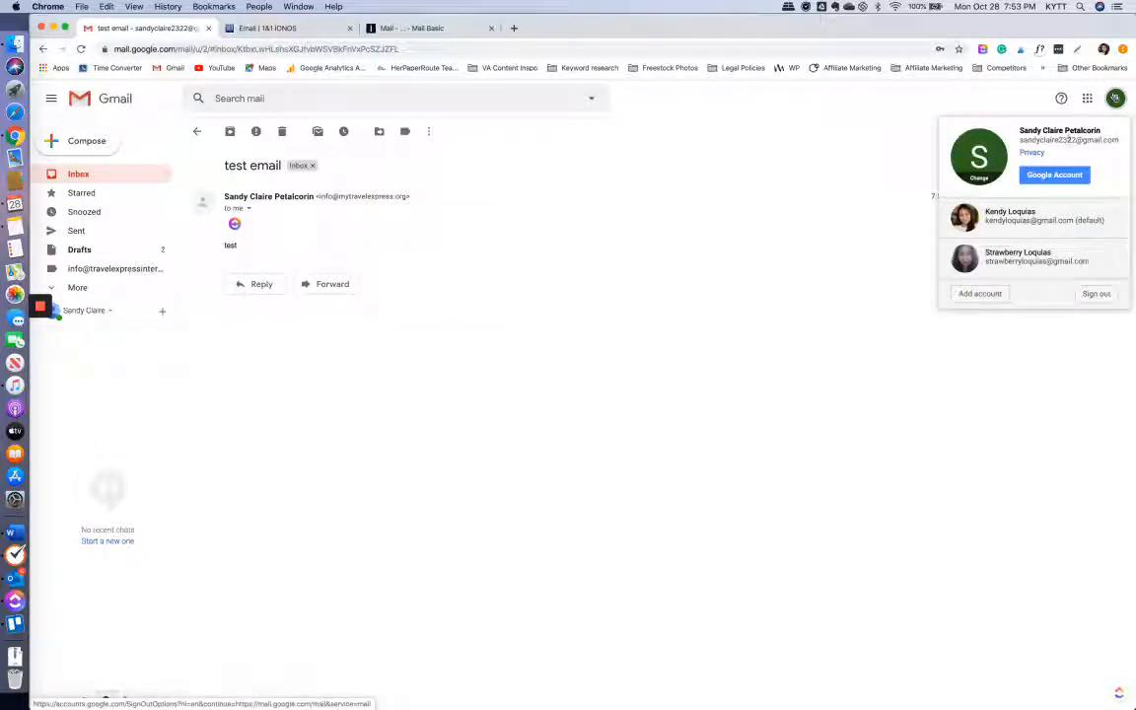
drag(1015, 139, 1120, 148)
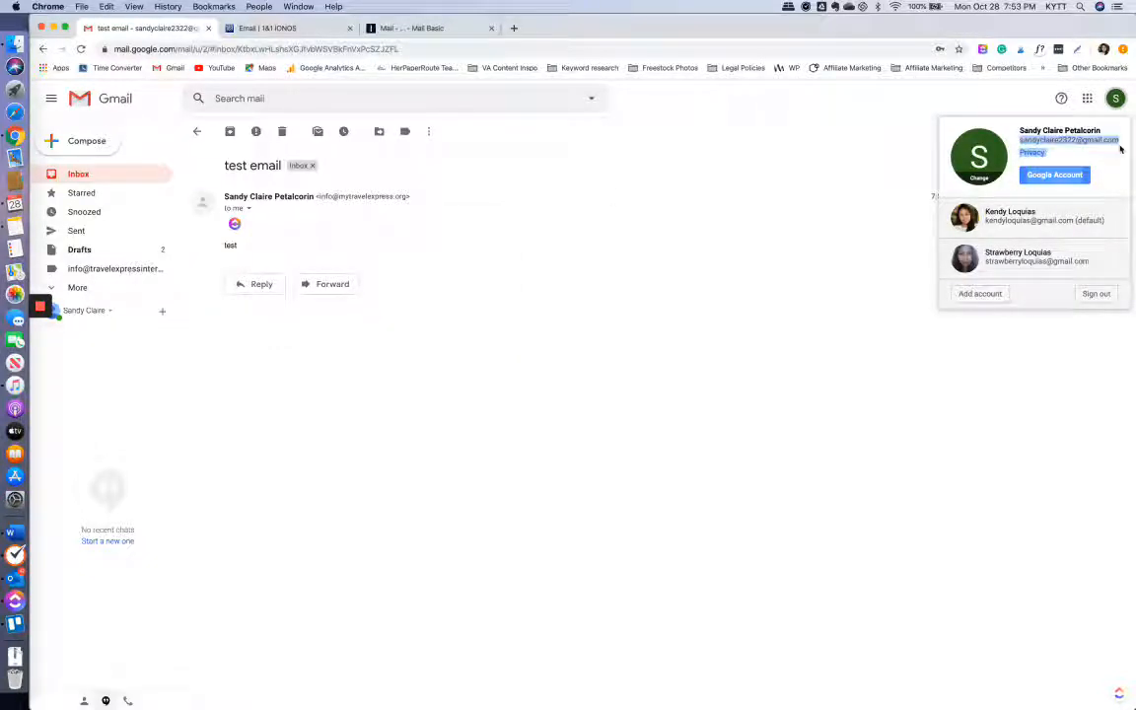
click(681, 209)
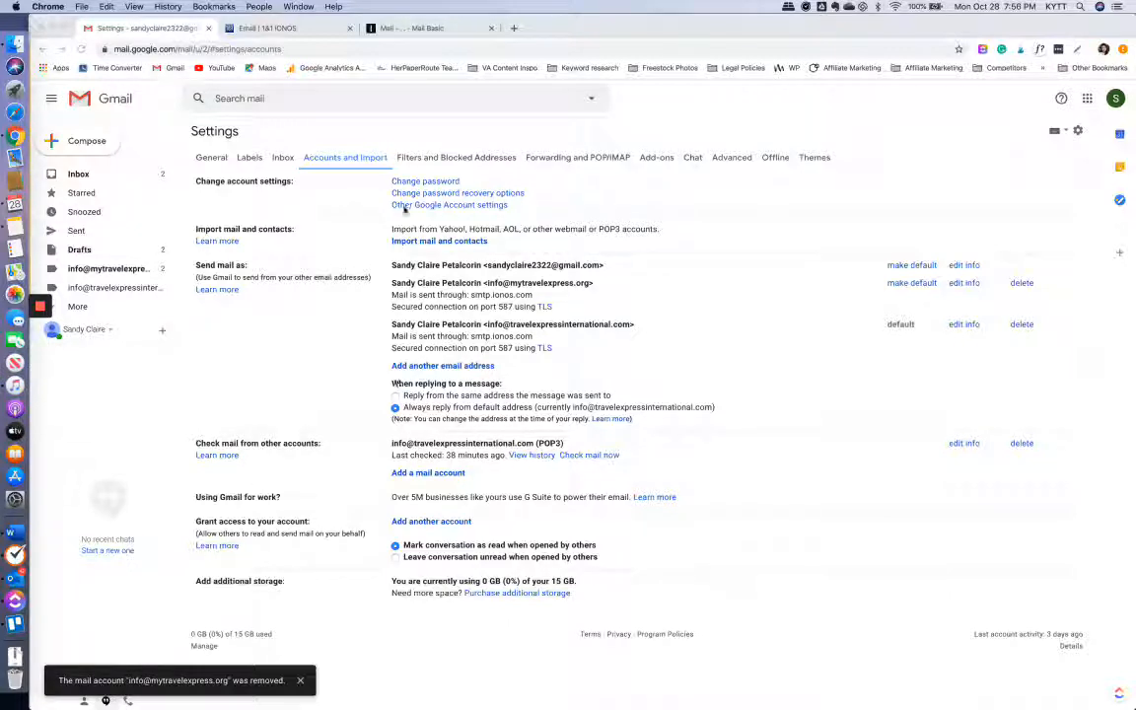
- Glance at the IONOS webmail inbox, then return to Gmail's Accounts and Import settings
click(375, 30)
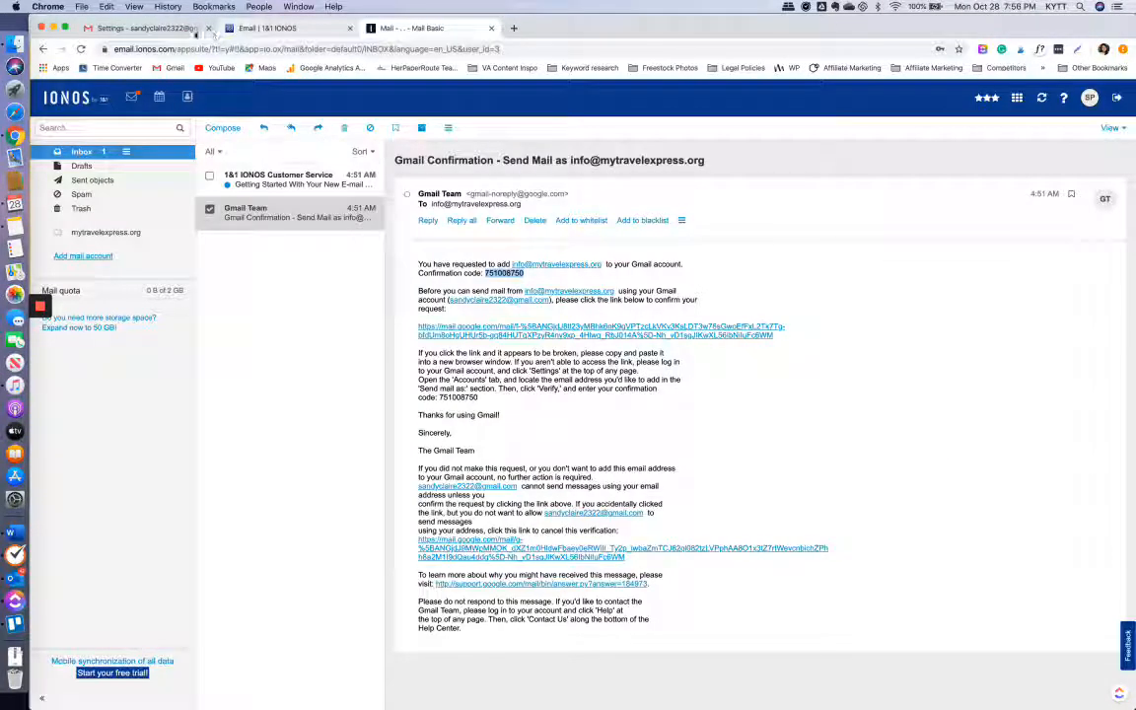
click(183, 31)
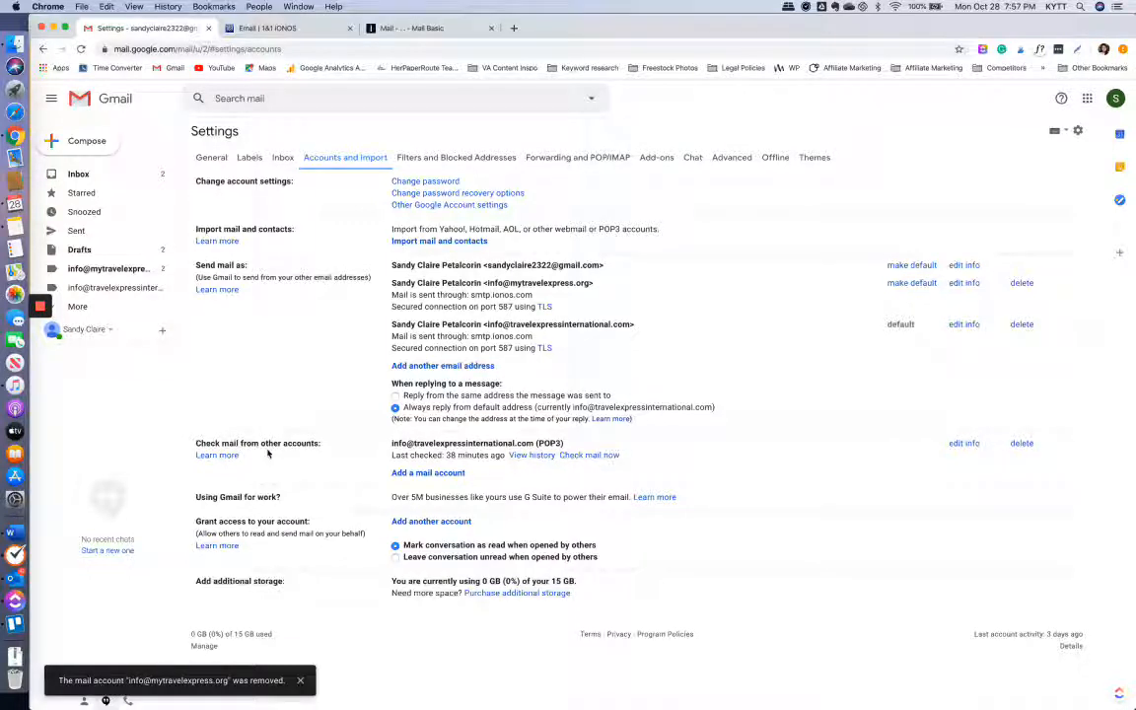
click(384, 28)
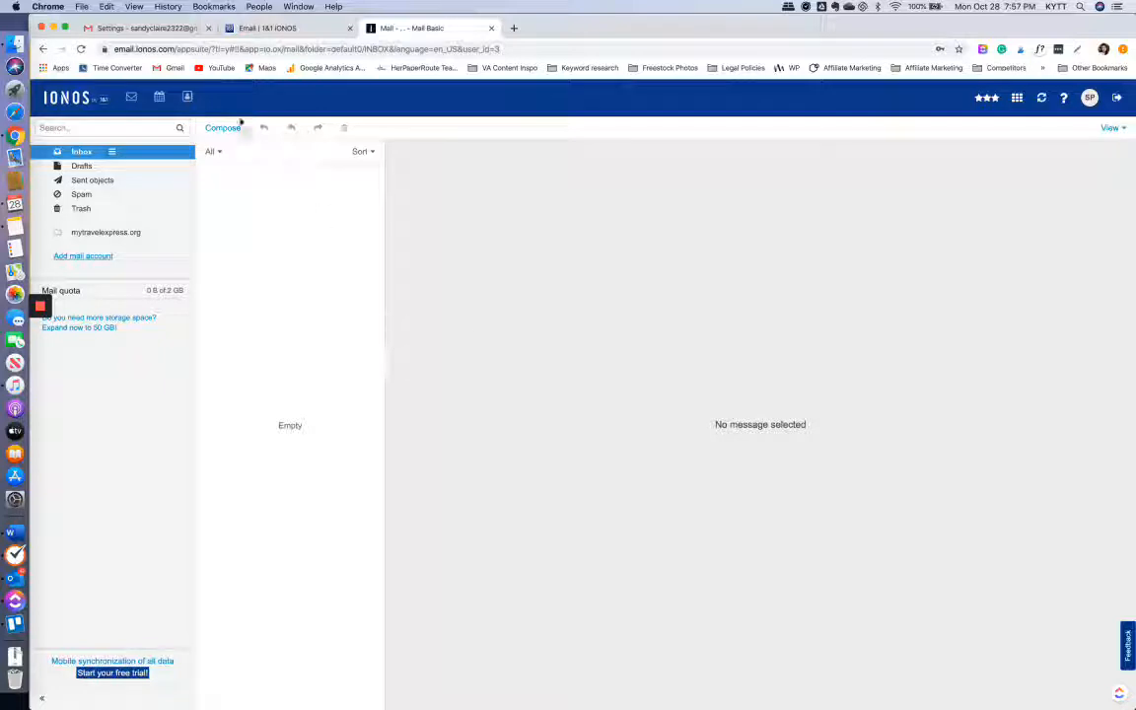
click(123, 29)
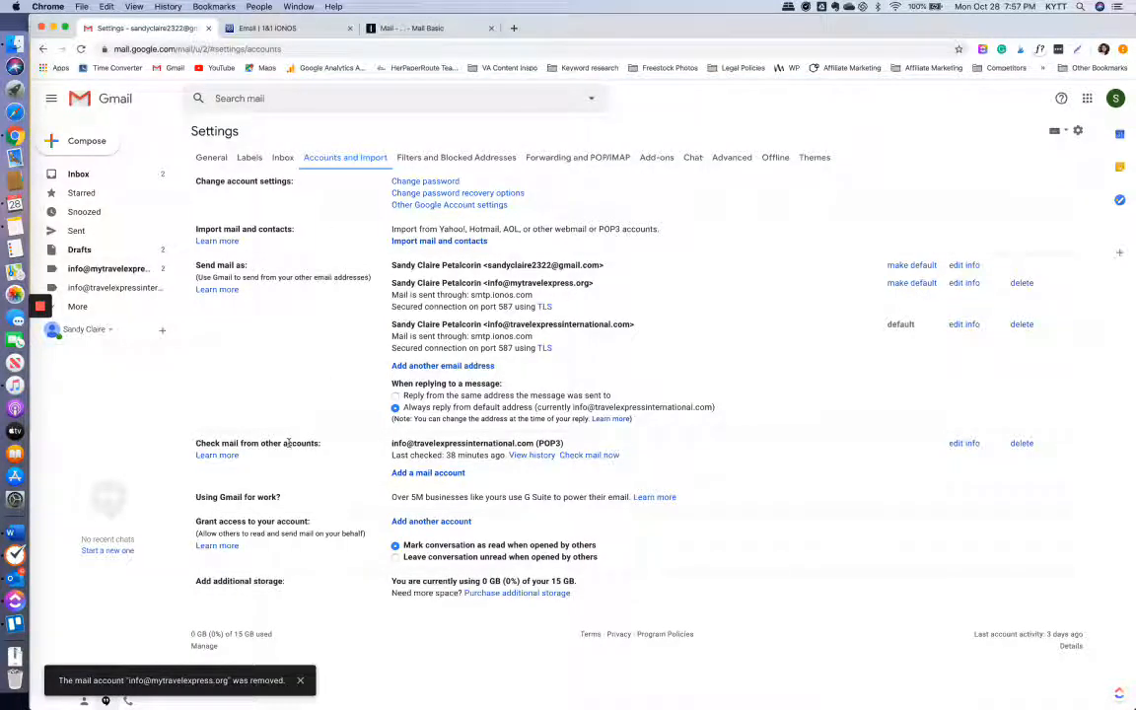
- Add a mail account for the mytravelexpress.org mailbox, choosing Import emails via POP3
click(402, 474)
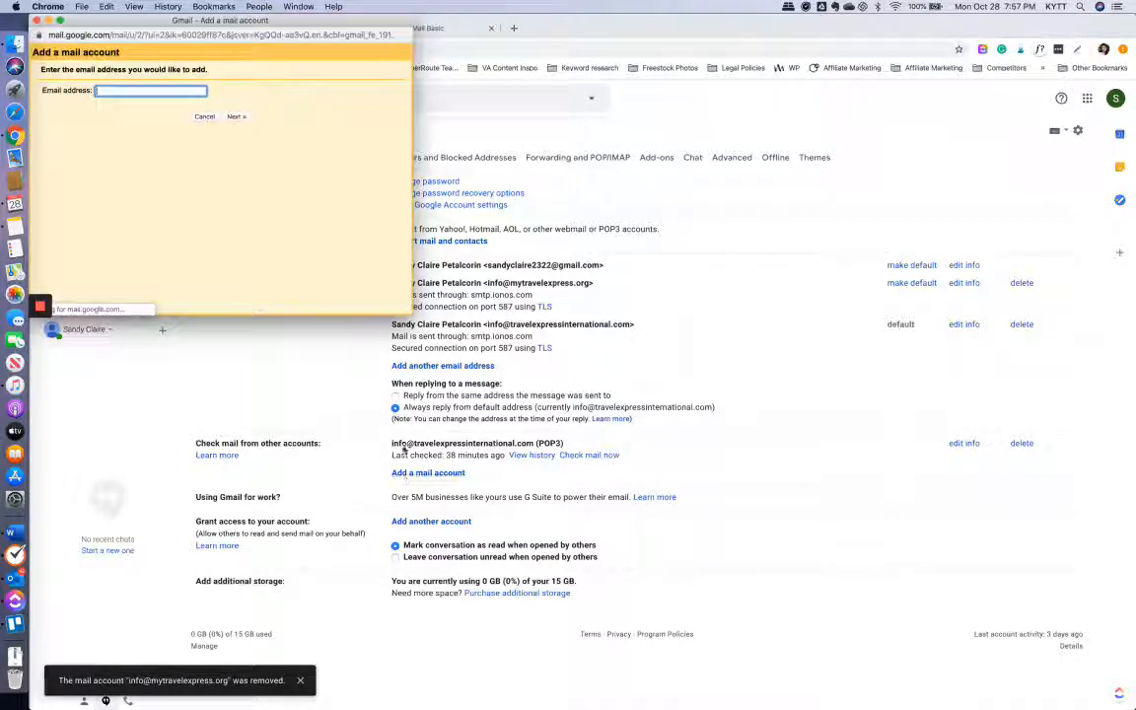
click(121, 92)
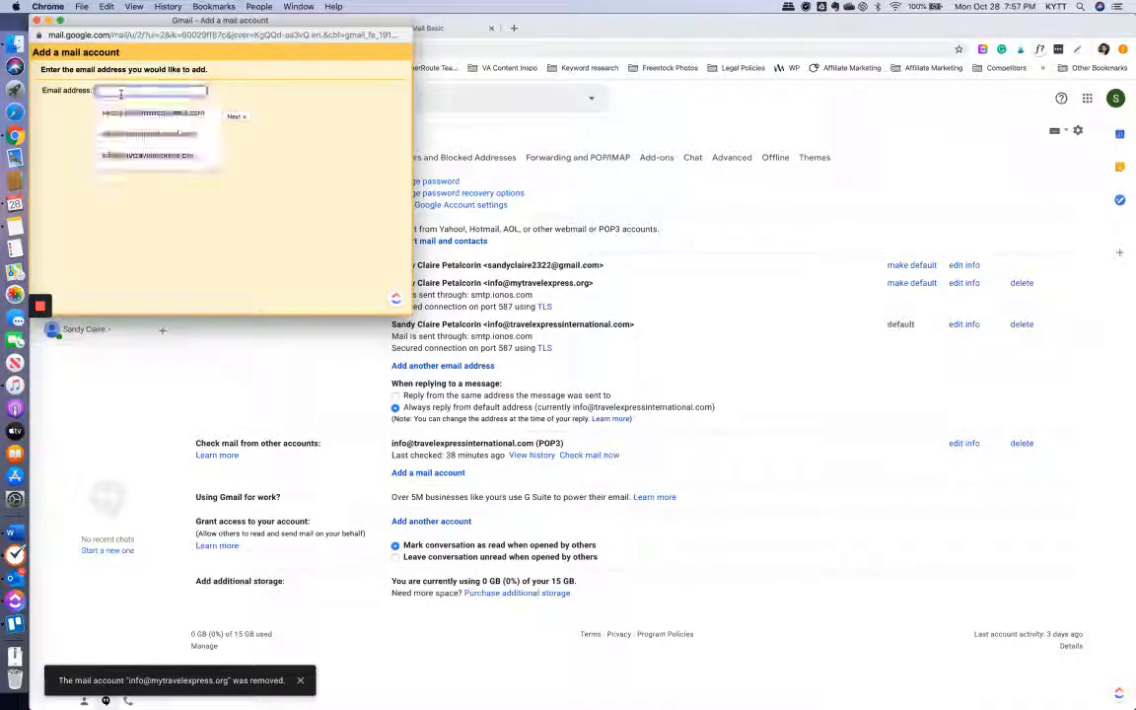
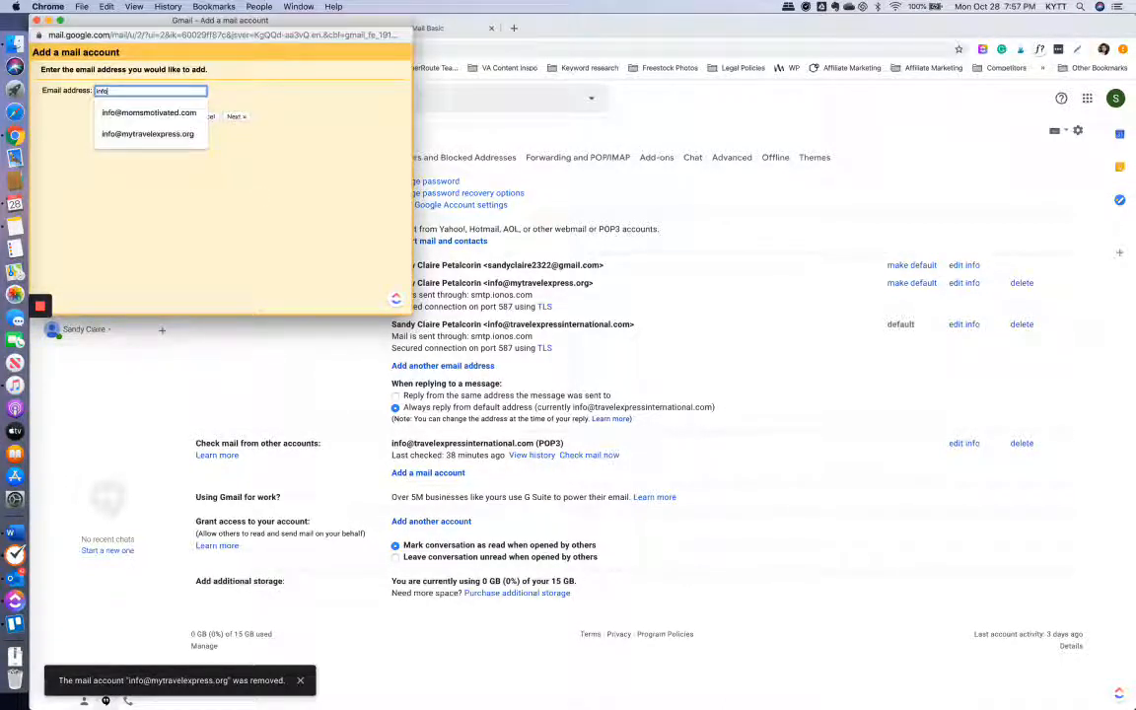
click(109, 133)
click(237, 116)
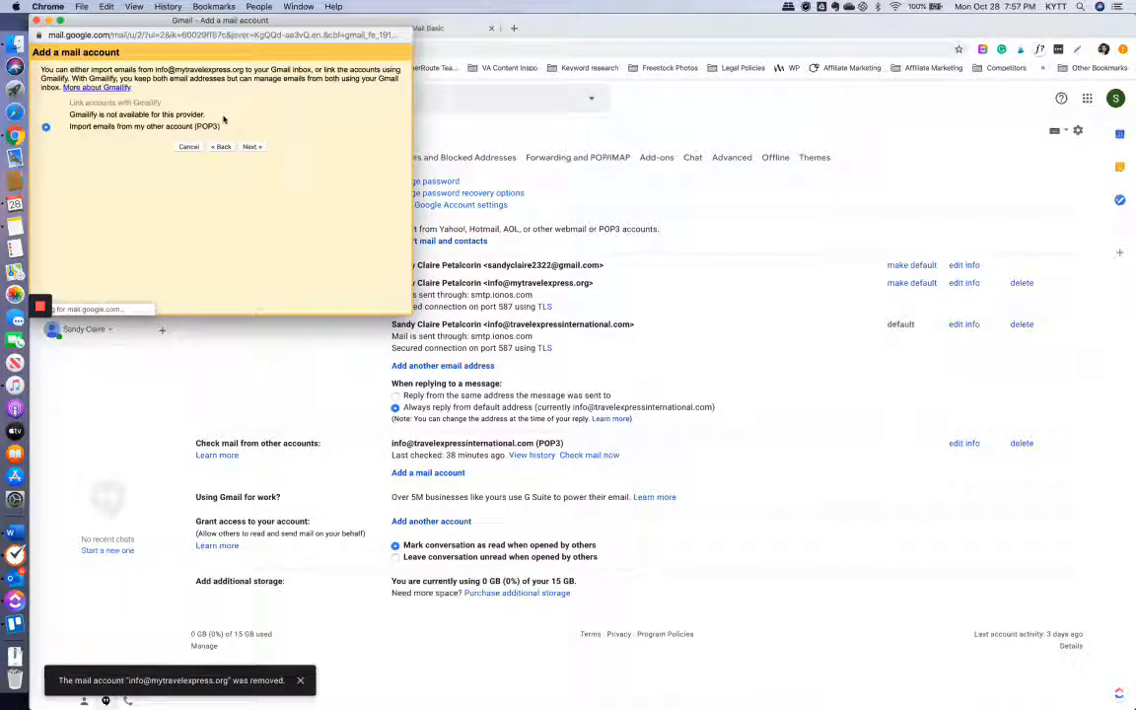
click(250, 145)
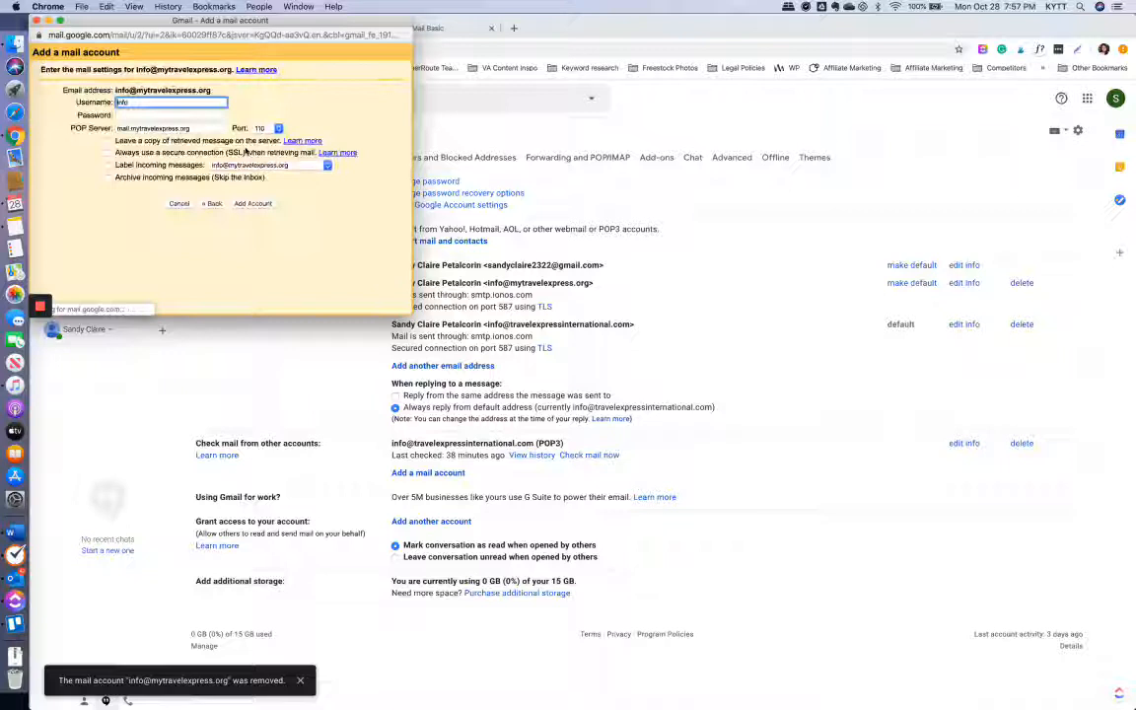
- Enter the full mailbox address as username, the mailbox password, and POP server pop.ionos.com
click(163, 106)
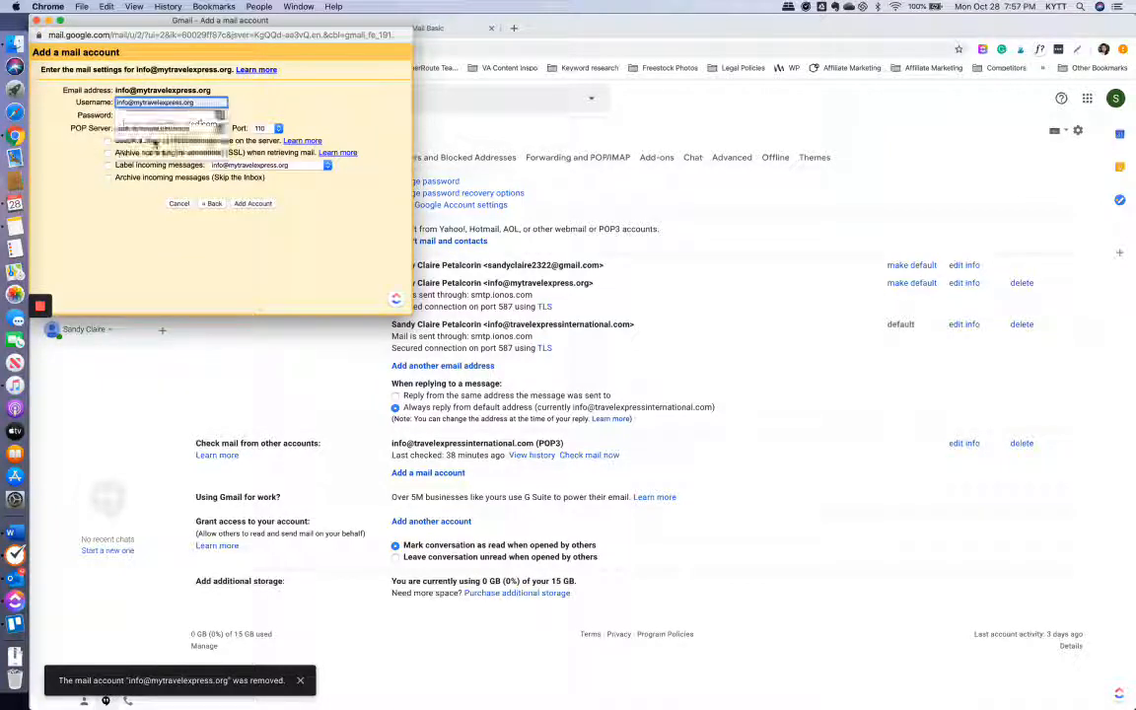
click(139, 117)
click(123, 114)
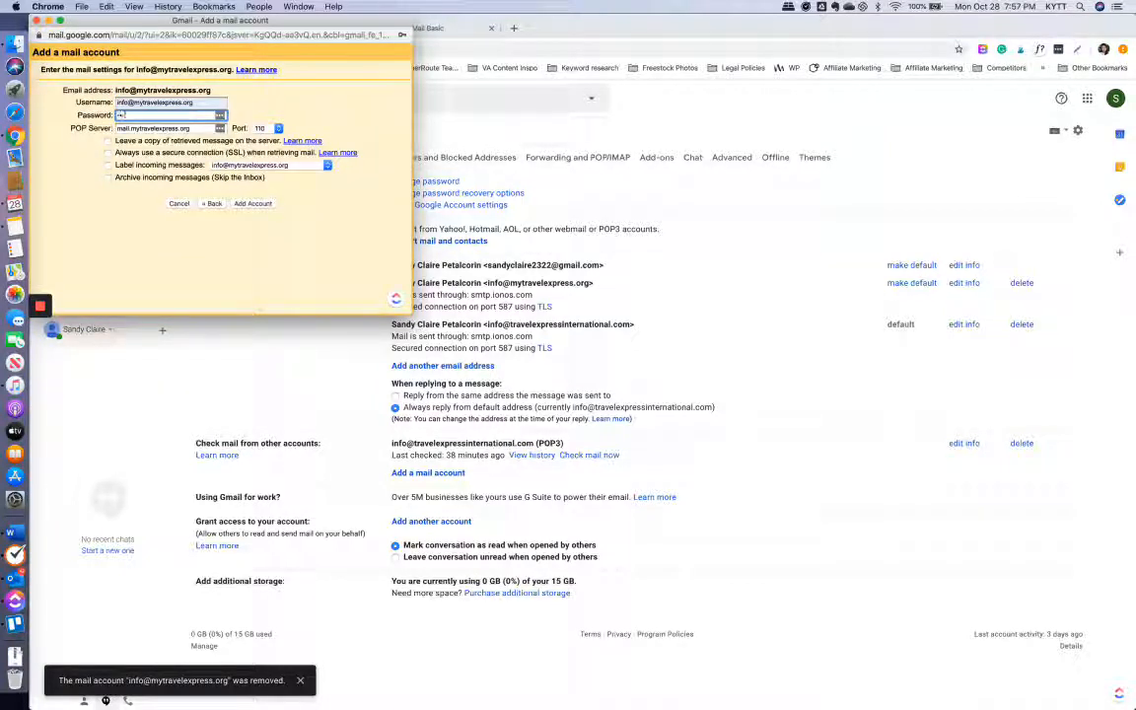
text(•••••••)
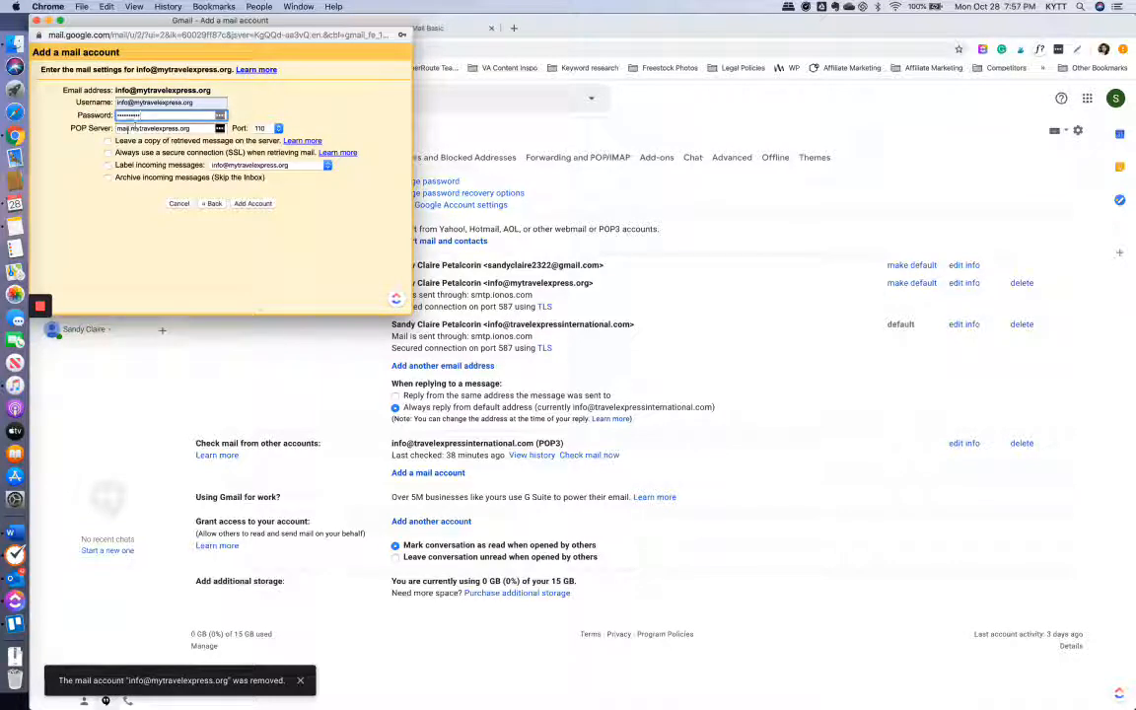
key(Tab)
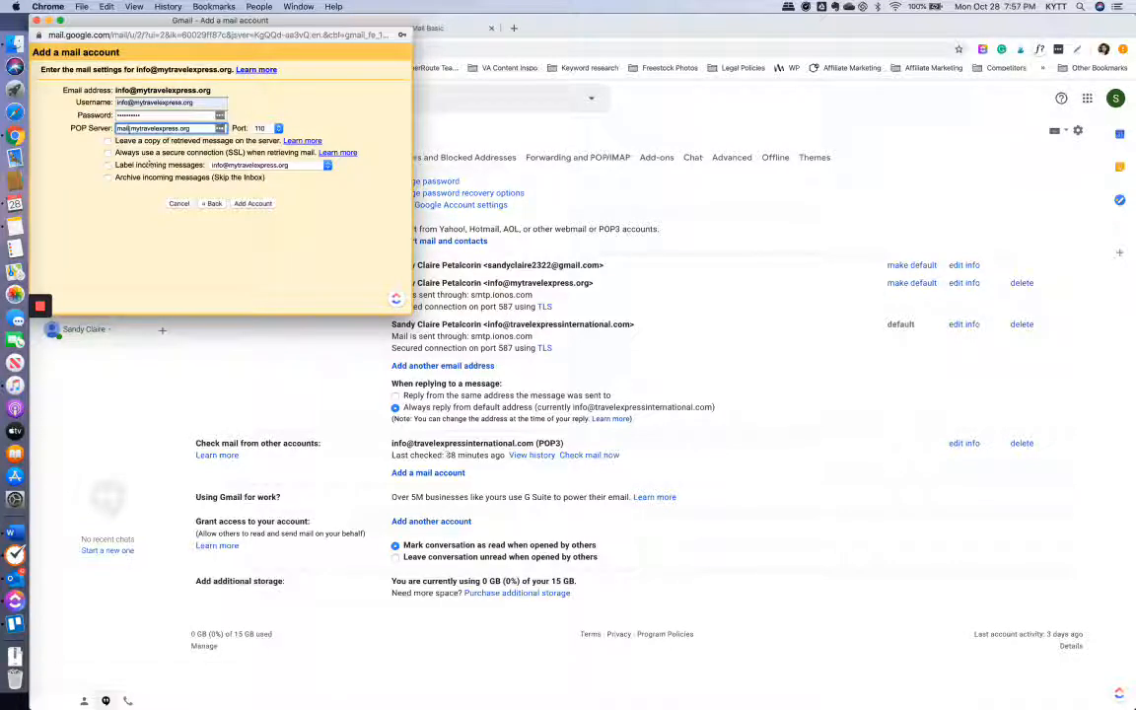
click(128, 128)
key(BackSpace)
text(pop)
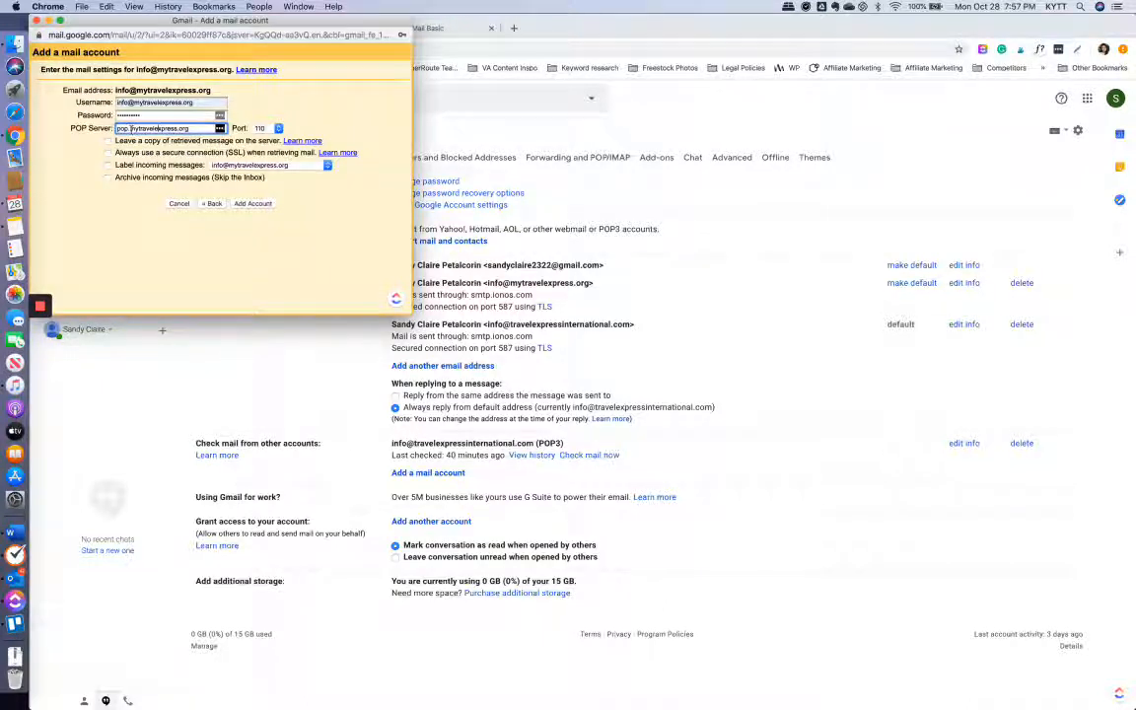
drag(166, 130, 198, 169)
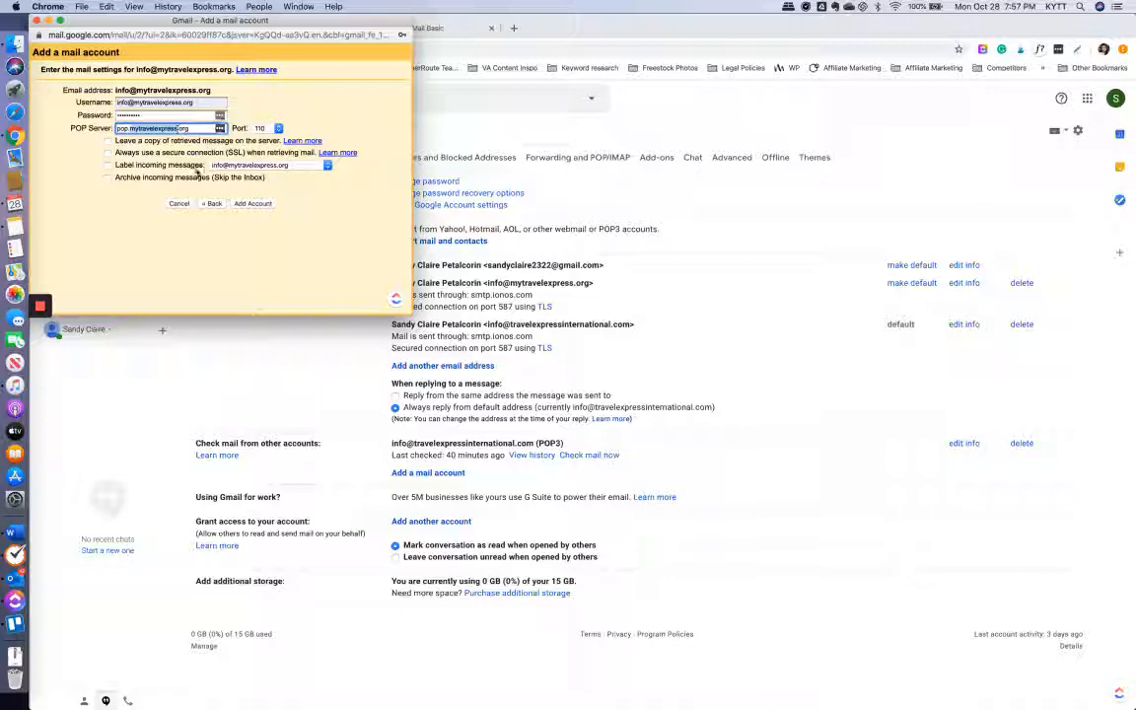
text(ionos.org)
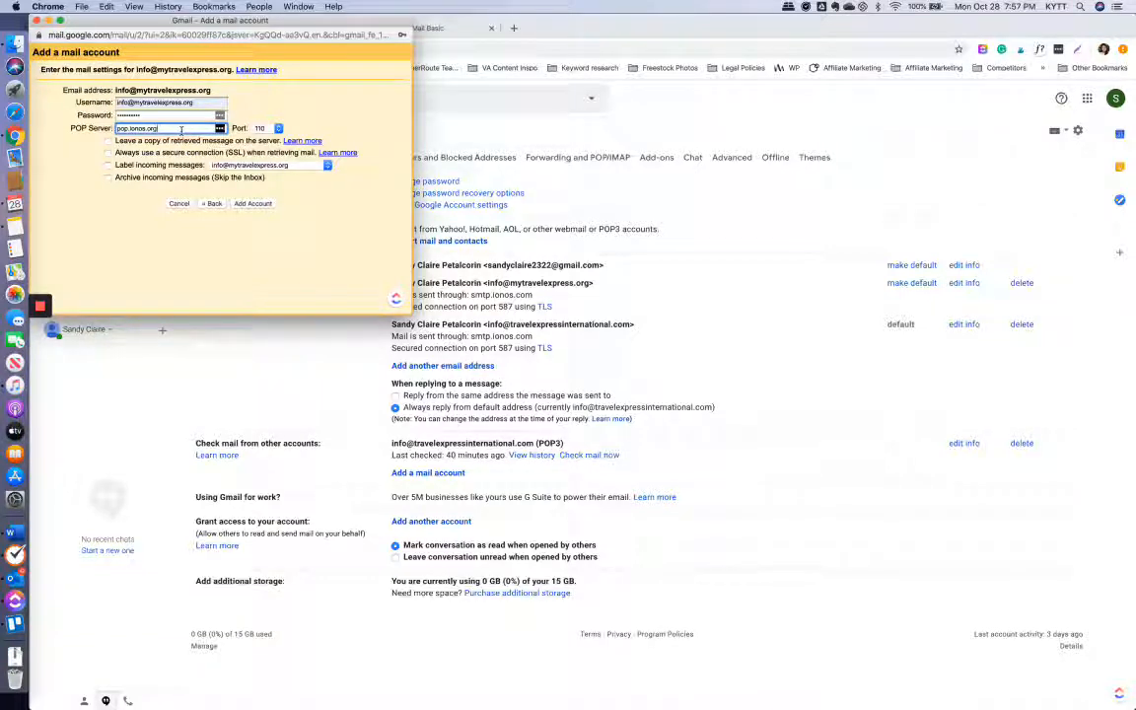
key(BackSpace)
key(BackSpace)
key(BackSpace)
text(com)
- Label incoming messages with the existing label and add the POP3 account
click(109, 165)
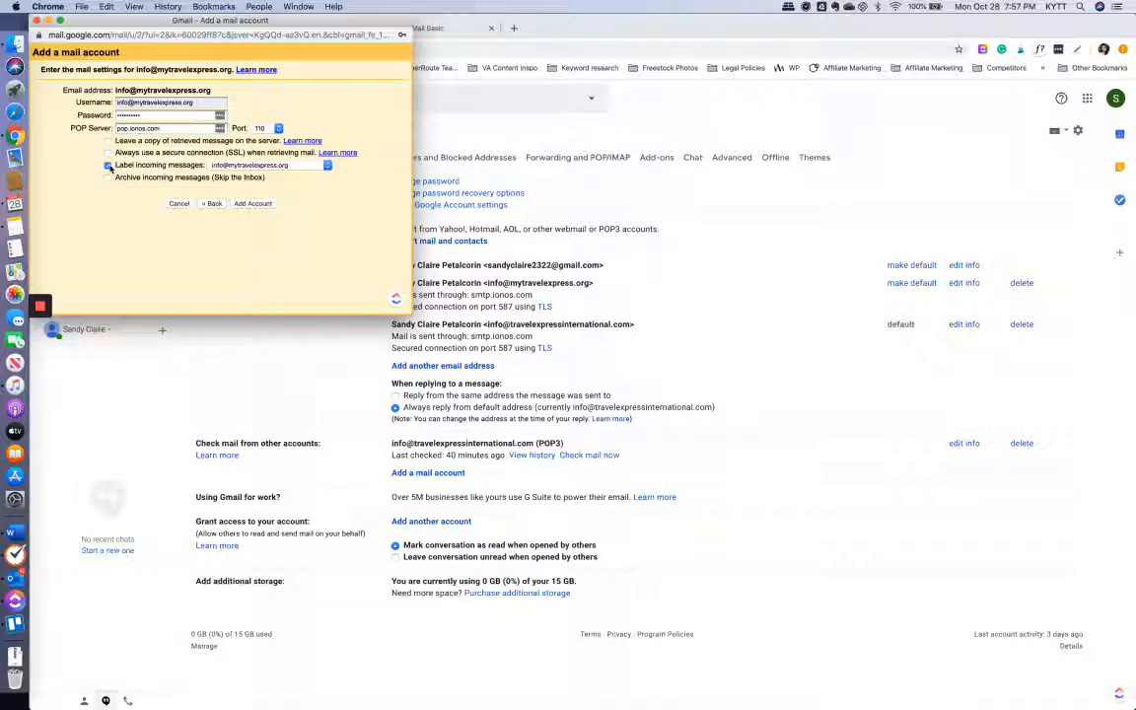
click(231, 168)
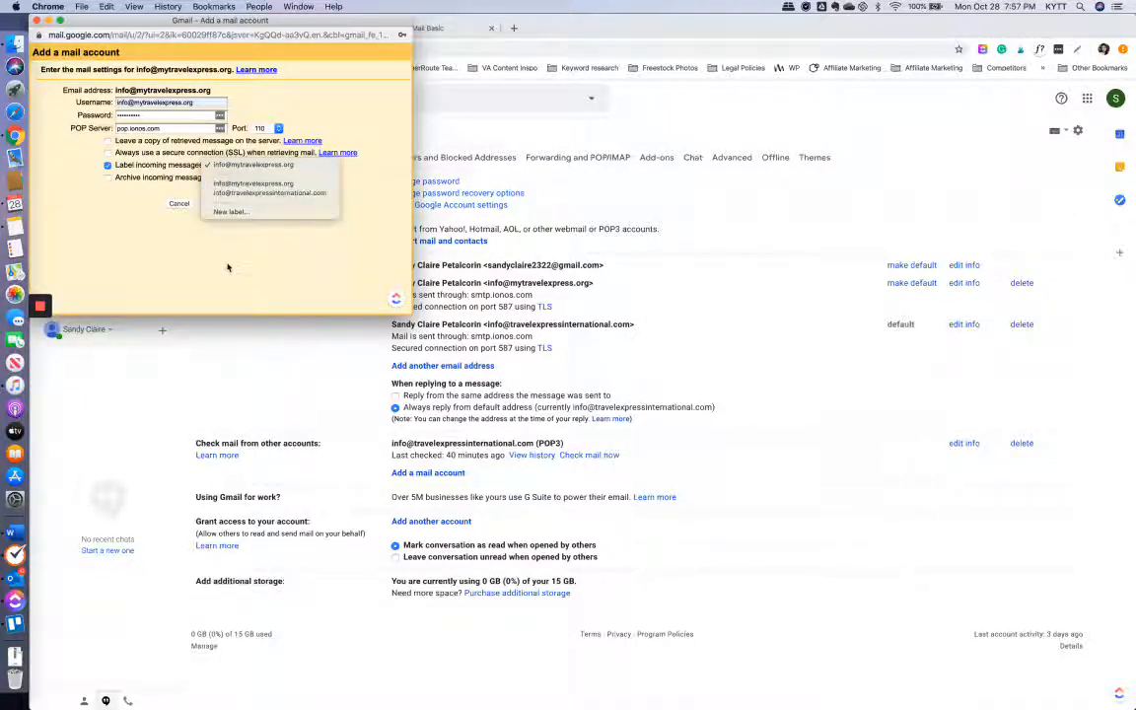
click(251, 172)
click(249, 205)
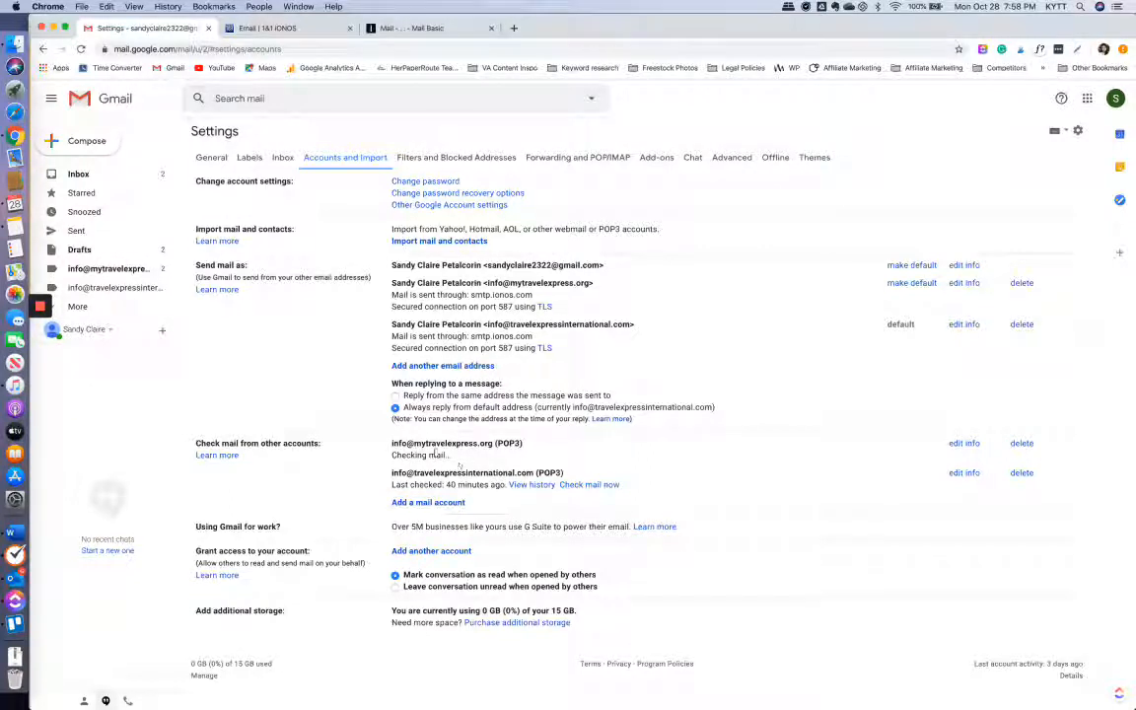
- Open the imported IONOS Getting Started email, close the IONOS webmail tab, and return to the Gmail inbox
click(86, 180)
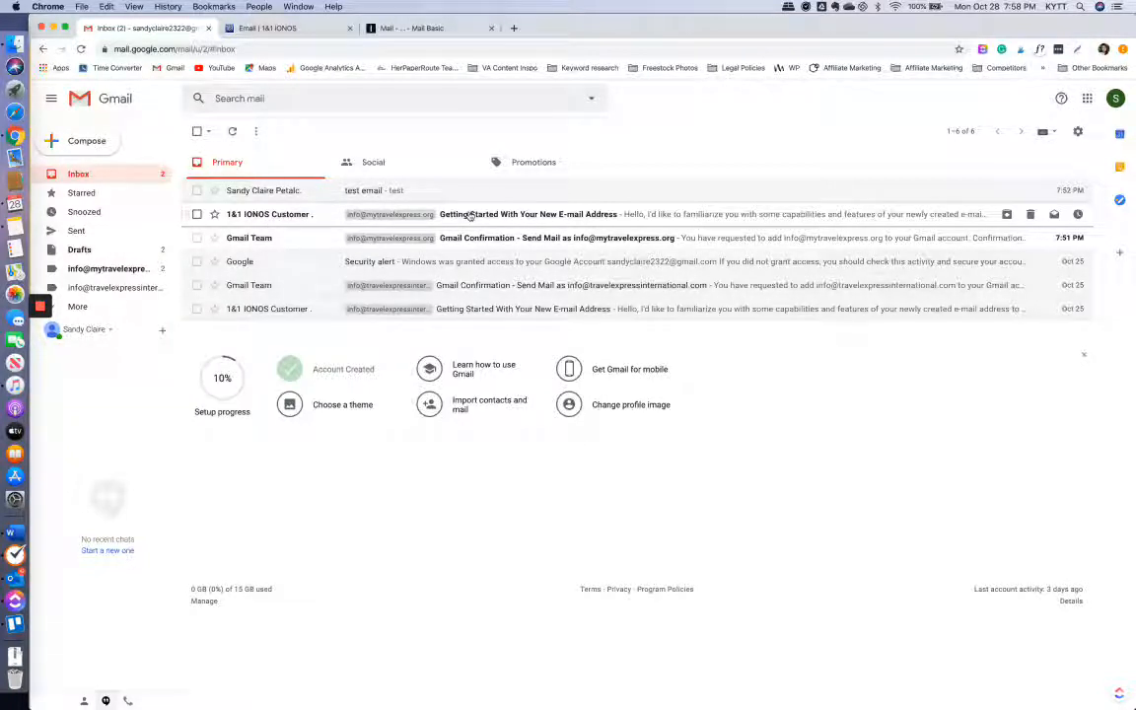
click(419, 214)
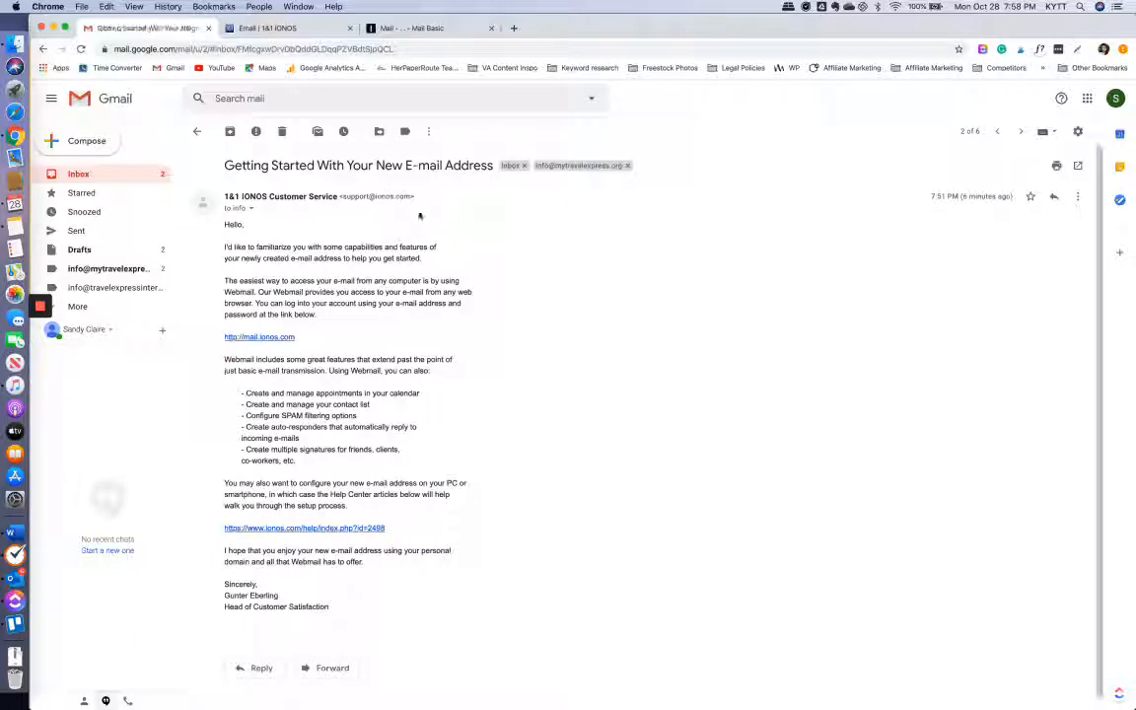
click(415, 32)
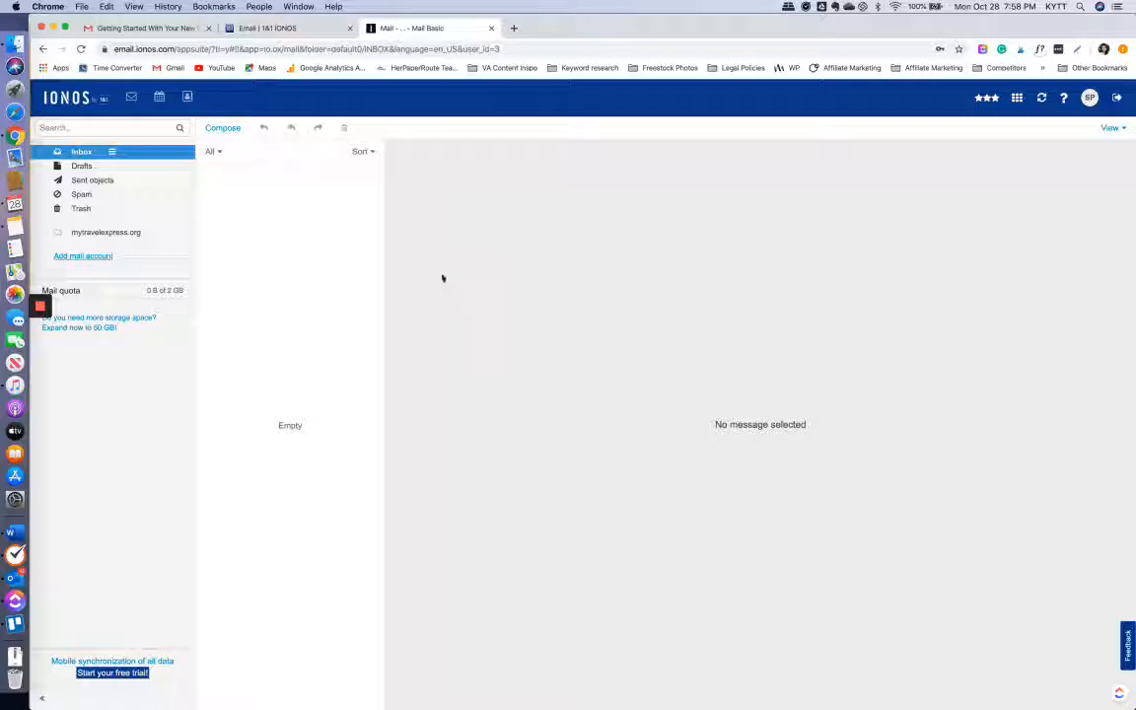
click(156, 27)
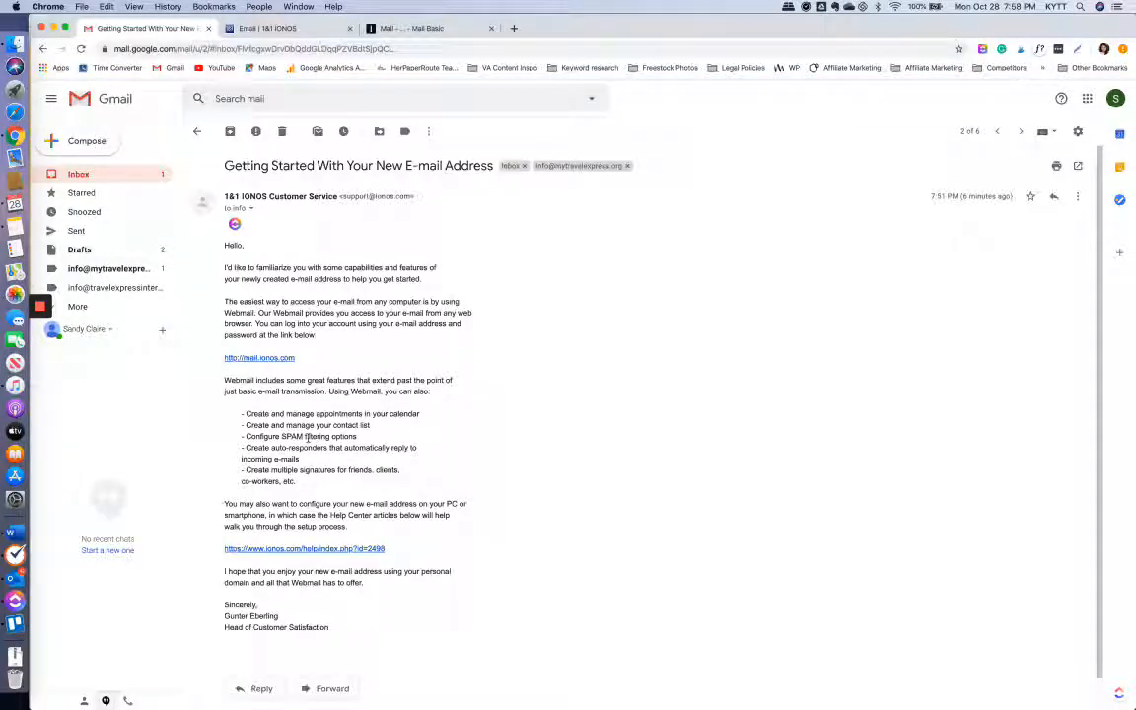
click(396, 30)
click(491, 28)
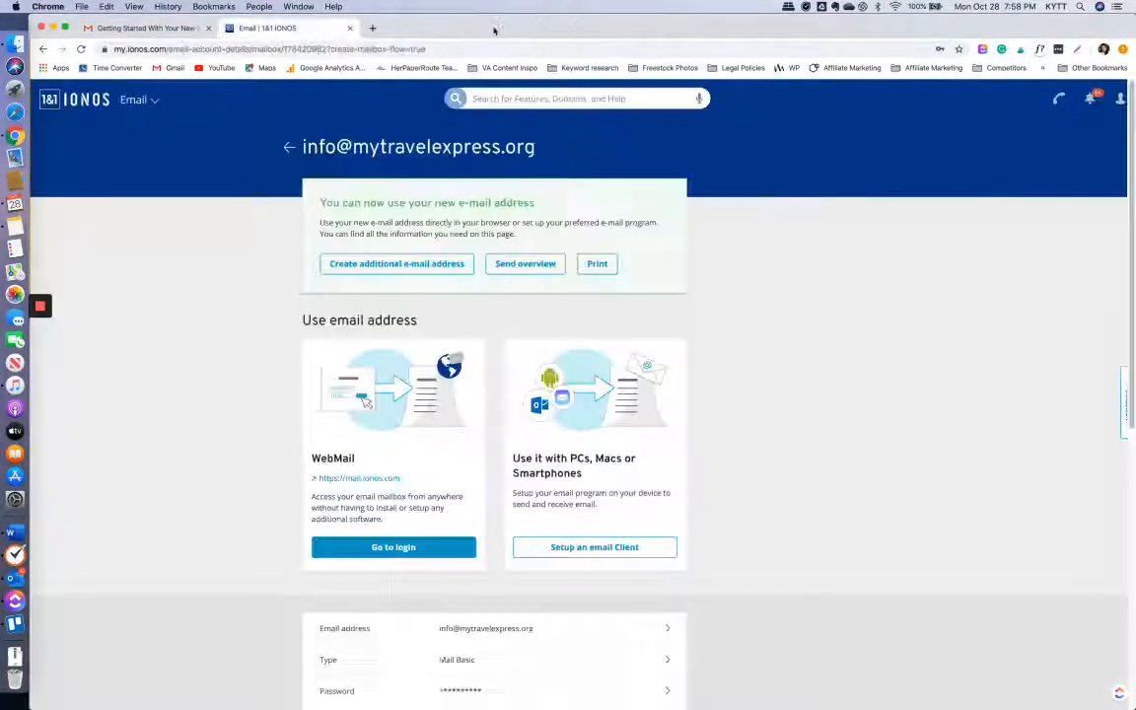
click(133, 28)
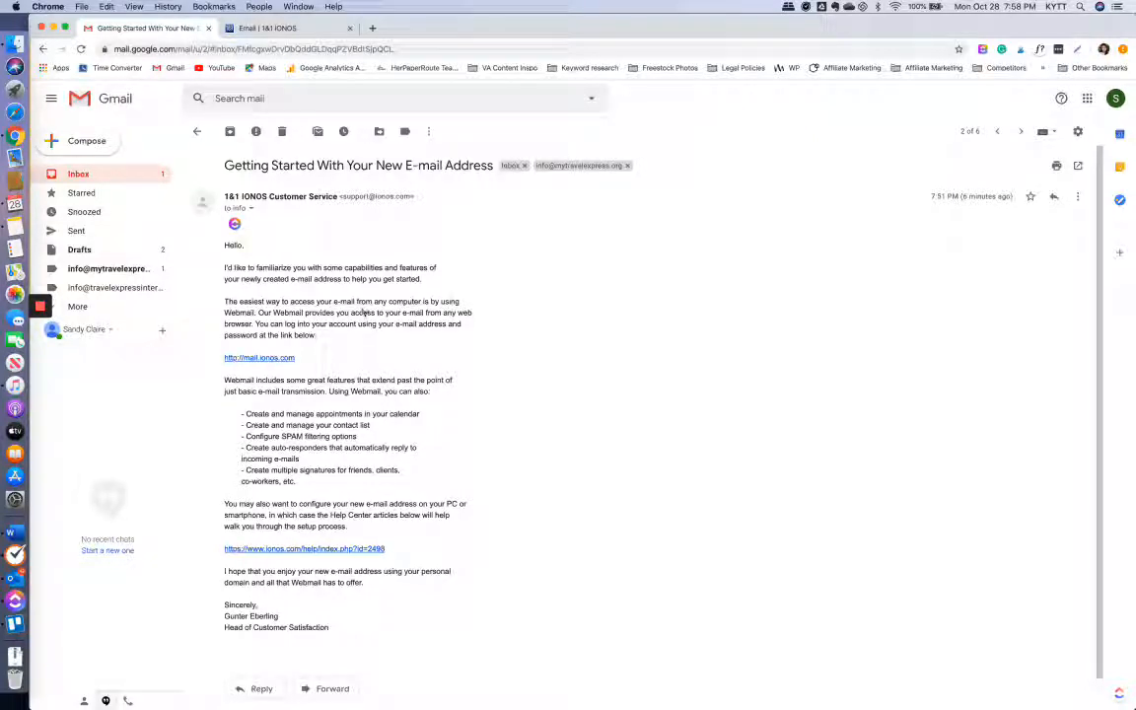
click(139, 179)
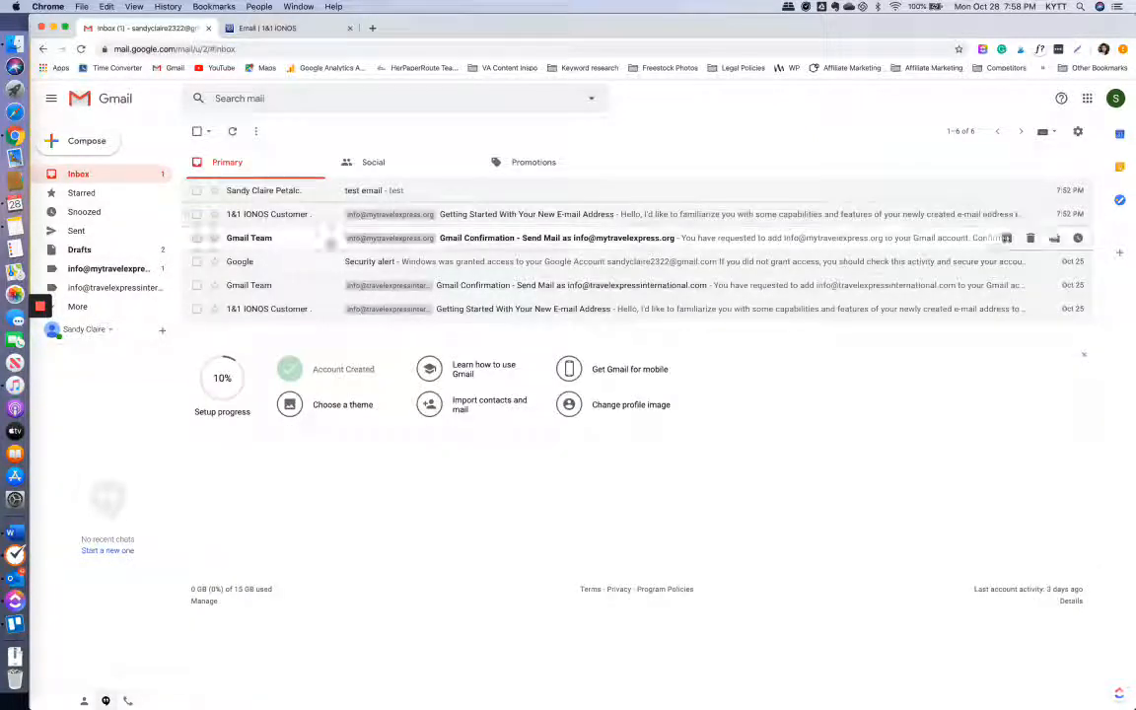
- Compose a new message and show its From list offering the Gmail and both business addresses
click(104, 150)
click(891, 391)
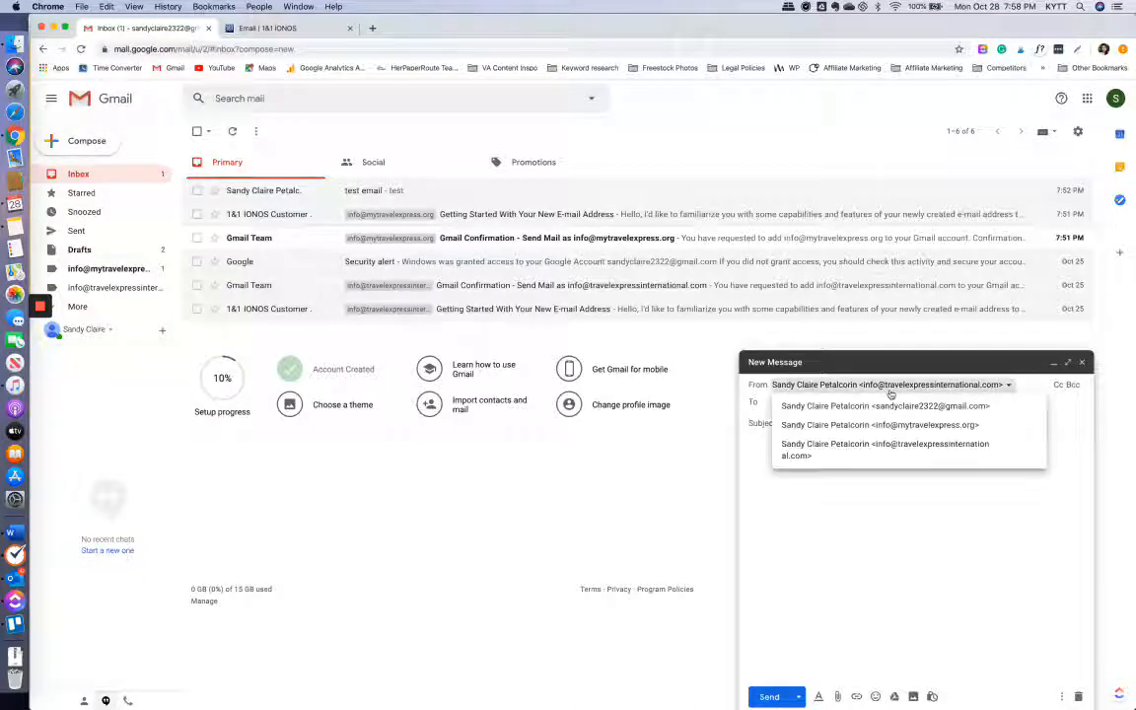